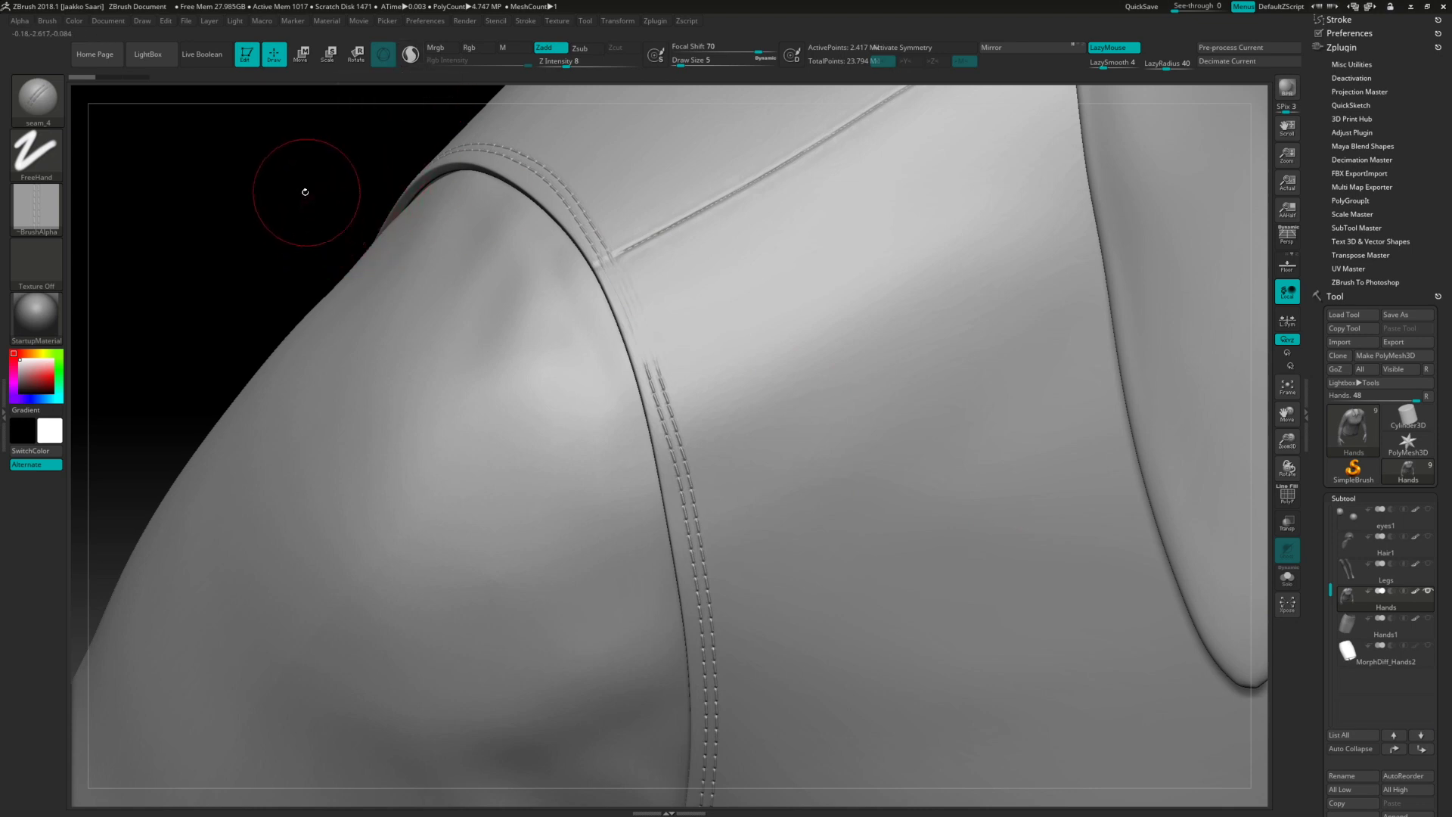
Activate Sculptris Pro mode and display the polyframe on the shirt's shoulder area around the armhole stitching gap
mouse_move(307, 198)
mouse_down()
mouse_move(314, 241)
mouse_move(298, 243)
mouse_move(346, 224)
mouse_move(318, 250)
mouse_move(366, 218)
mouse_move(353, 220)
mouse_up()
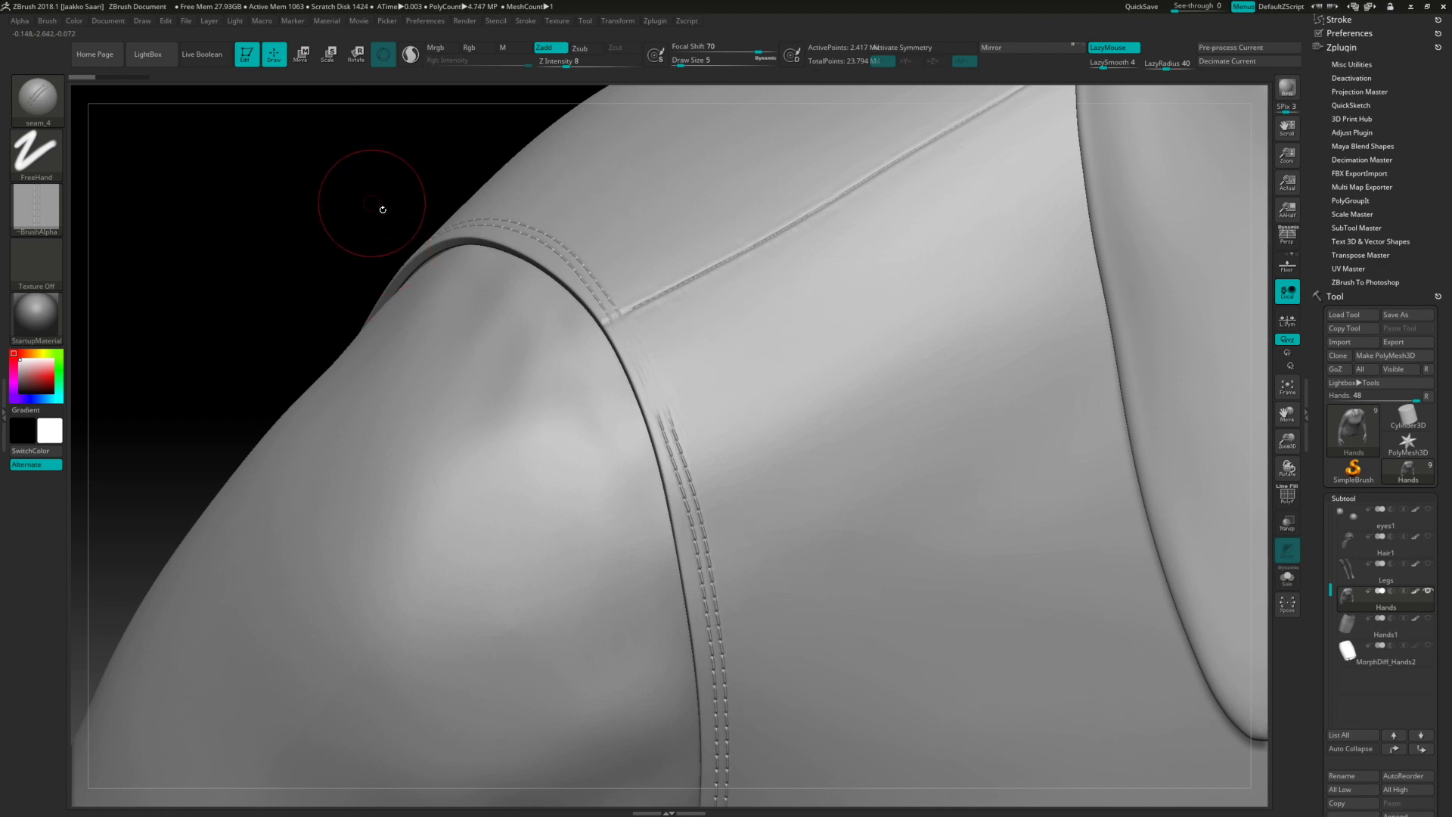
key(ctrl)
mouse_move(285, 227)
ctrl+right_down()
mouse_move(182, 253)
mouse_move(391, 279)
mouse_move(318, 217)
mouse_move(306, 220)
mouse_move(396, 217)
mouse_move(454, 250)
ctrl+right_up()
right_click(321, 216)
key(F1)
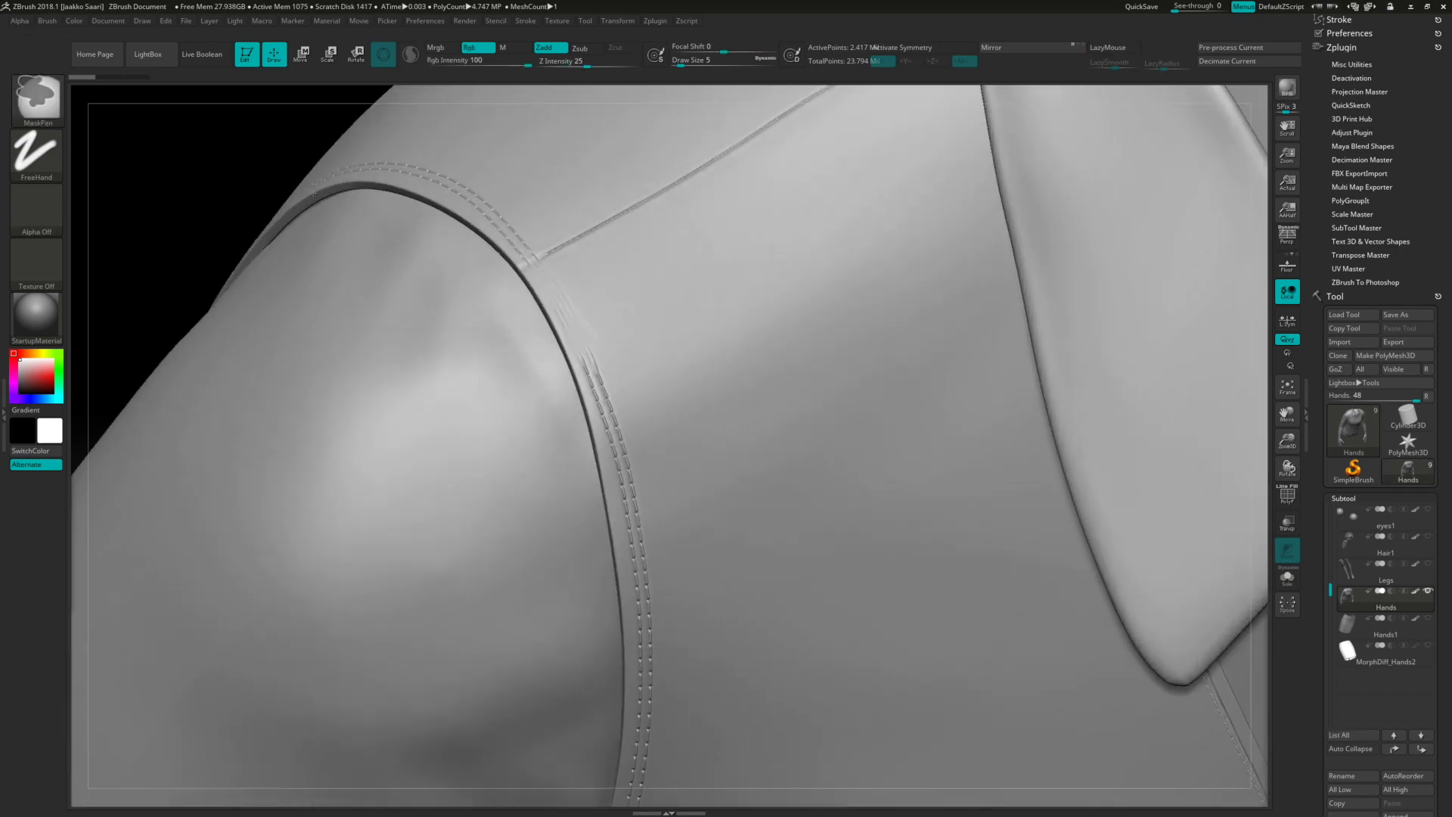
mouse_move(221, 184)
alt+right_down()
mouse_move(285, 224)
mouse_move(279, 242)
mouse_move(510, 298)
alt+right_up()
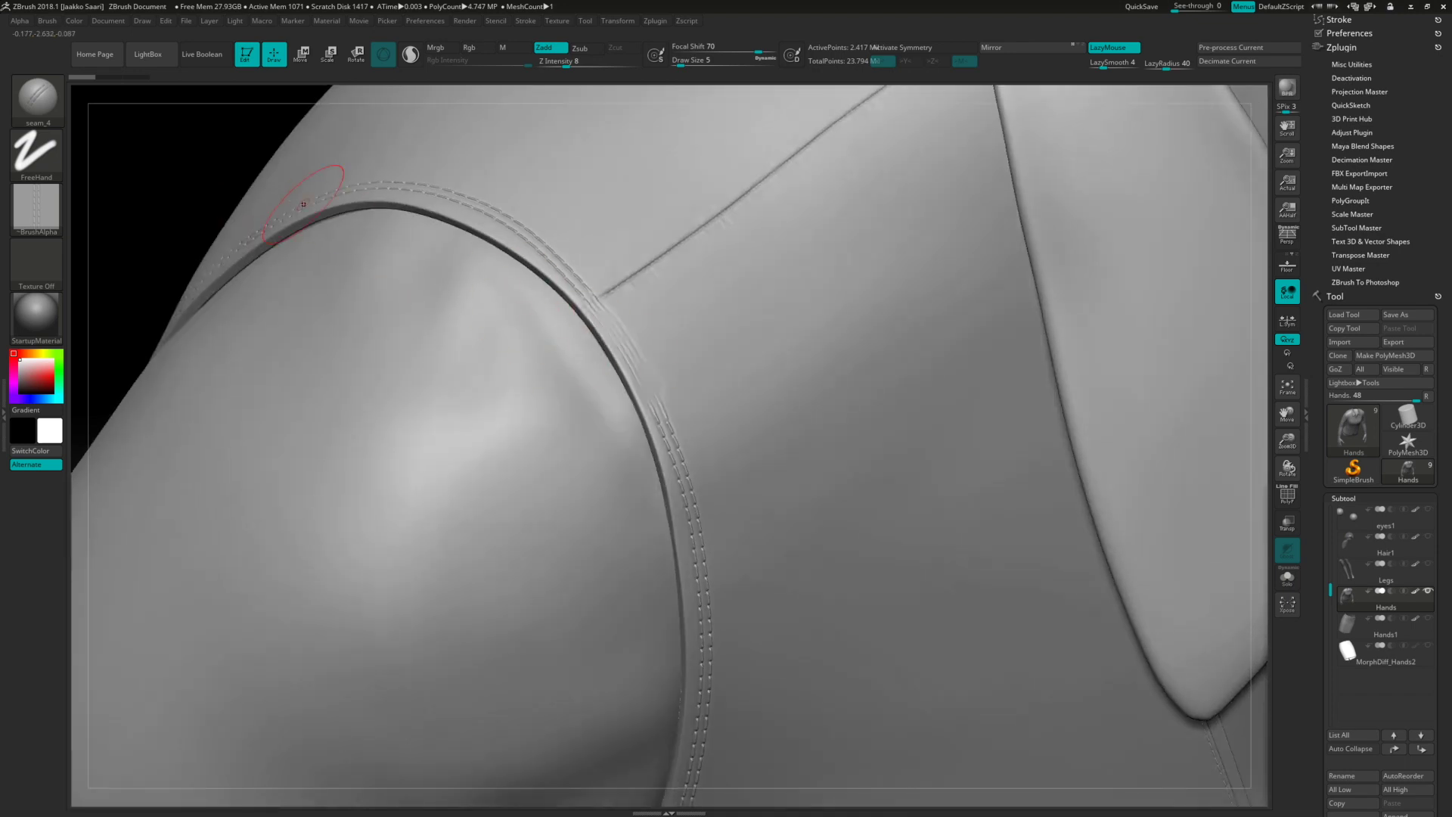
right_drag(214, 195, 234, 202)
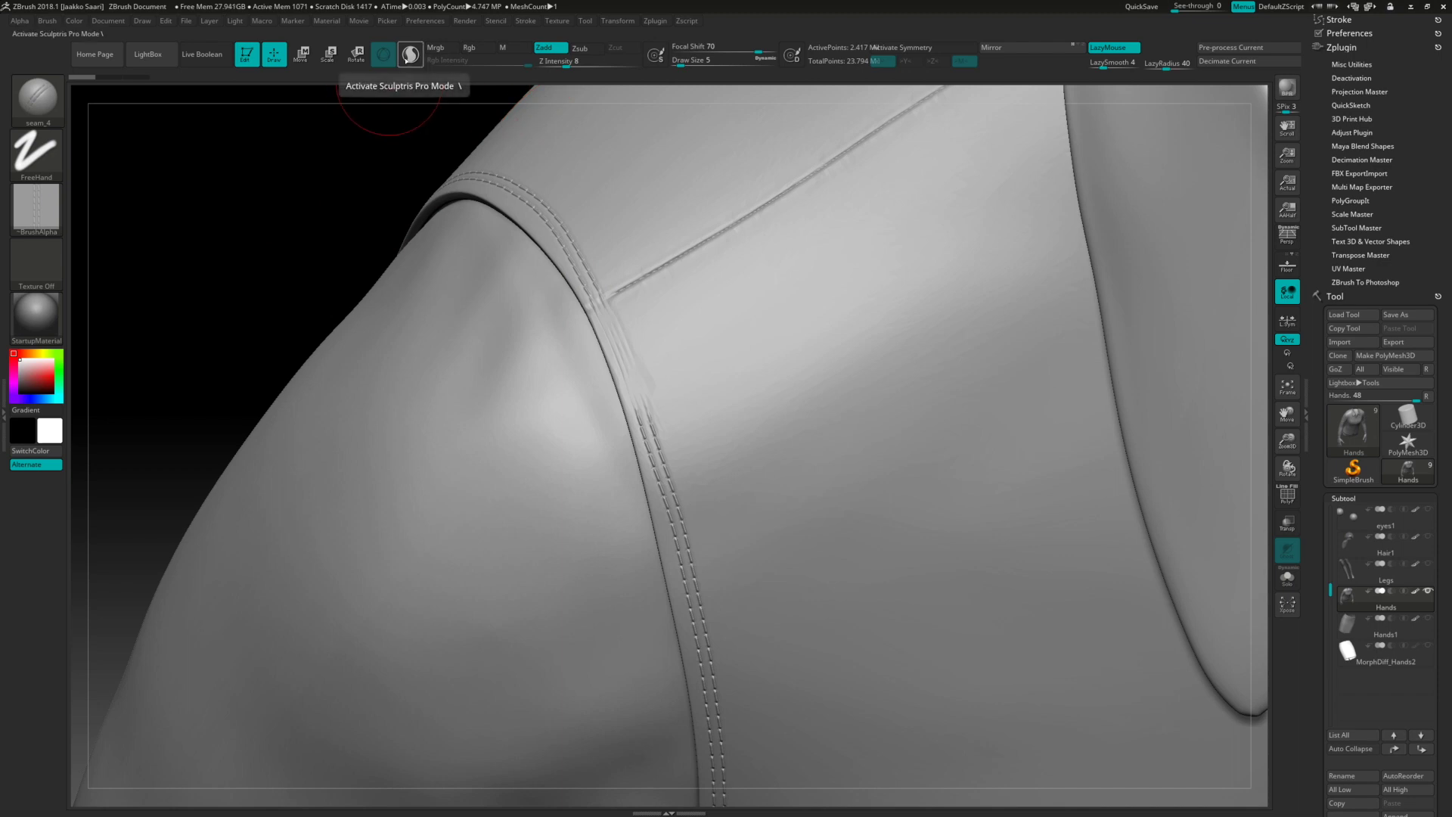
click(409, 54)
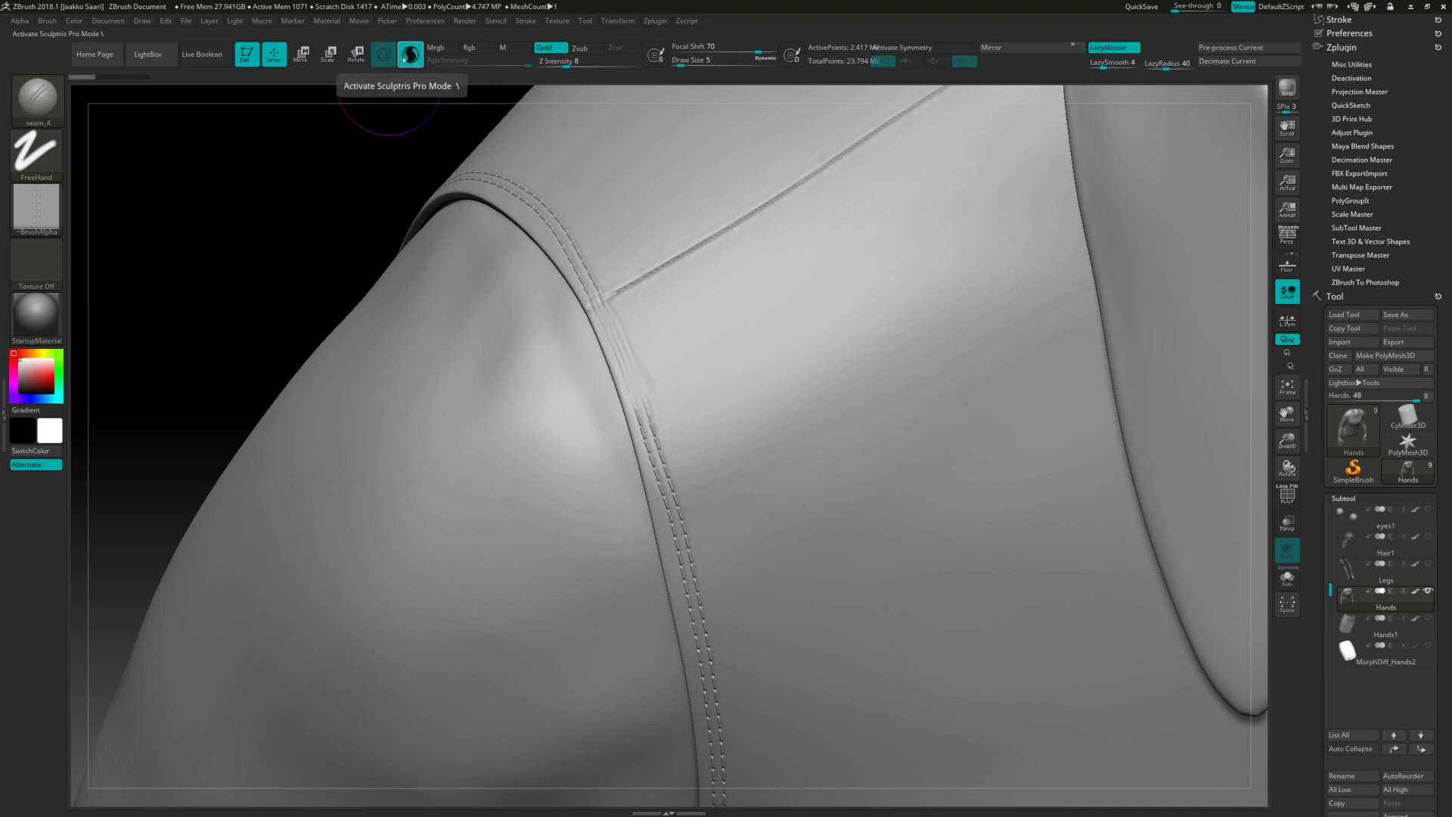
click(1288, 495)
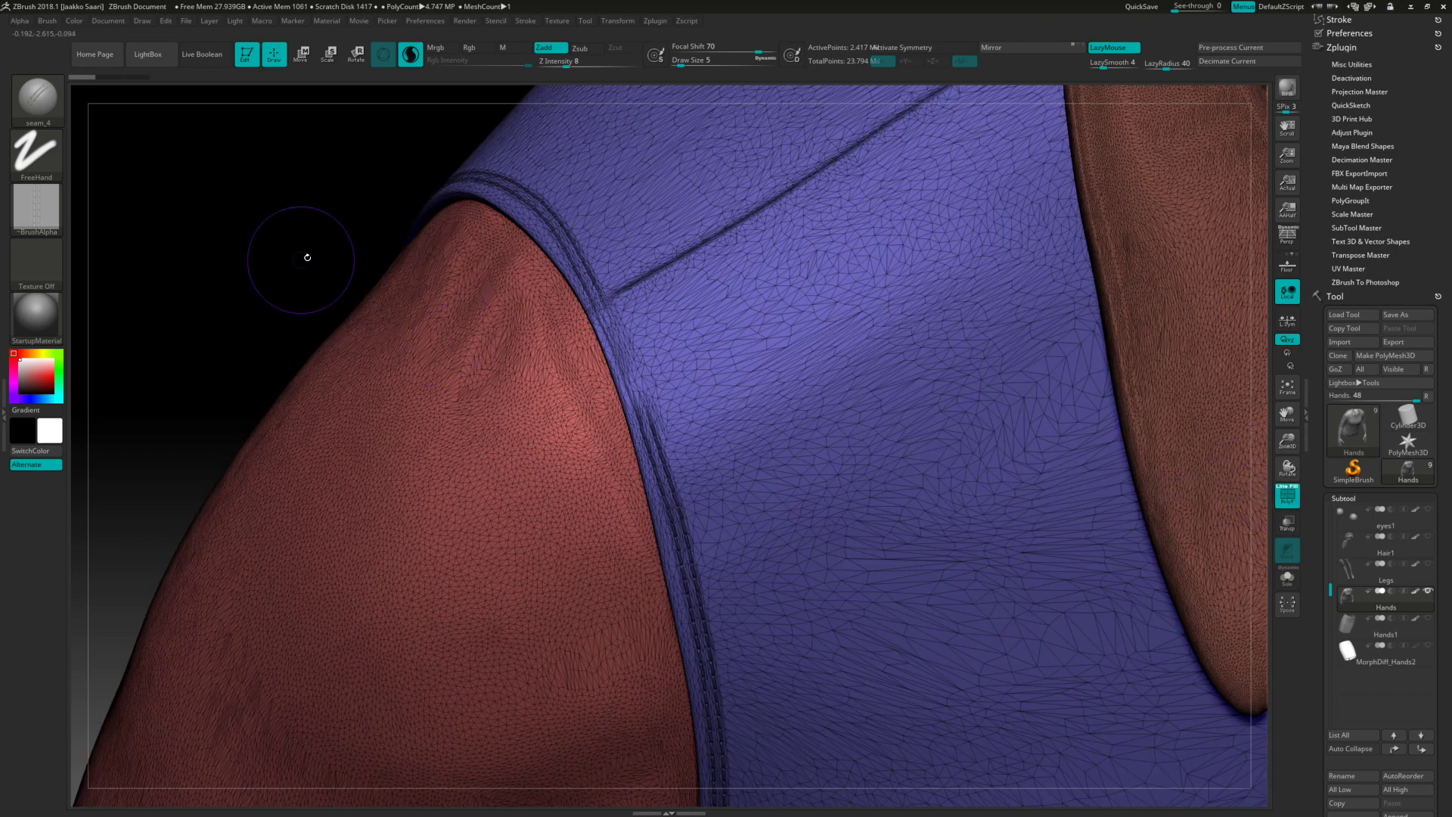
drag(304, 257, 364, 254)
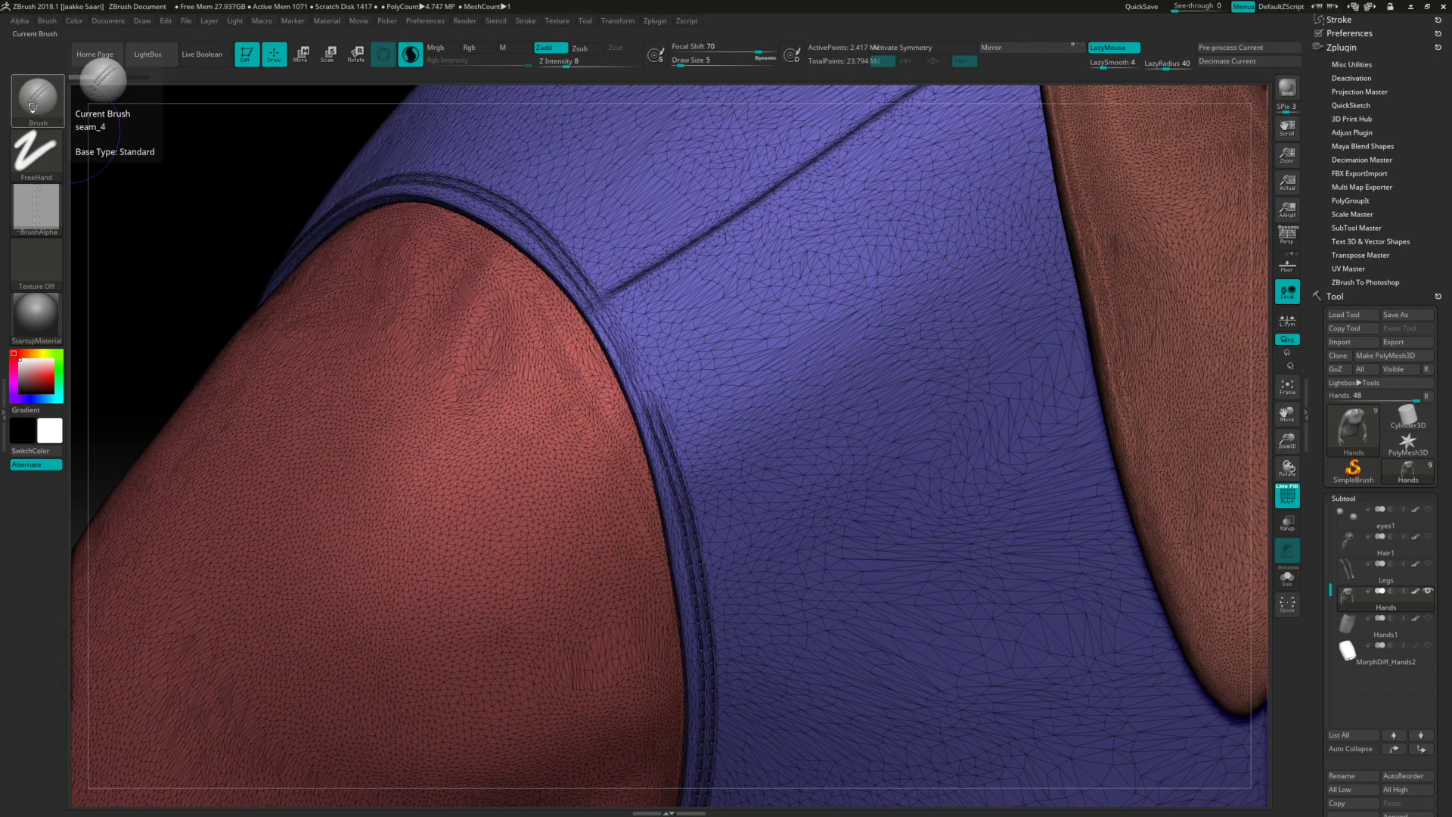
Try a stroke along the armhole stitching gap with a draw size of 2, and undo it after checking without polyframe
mouse_move(56, 220)
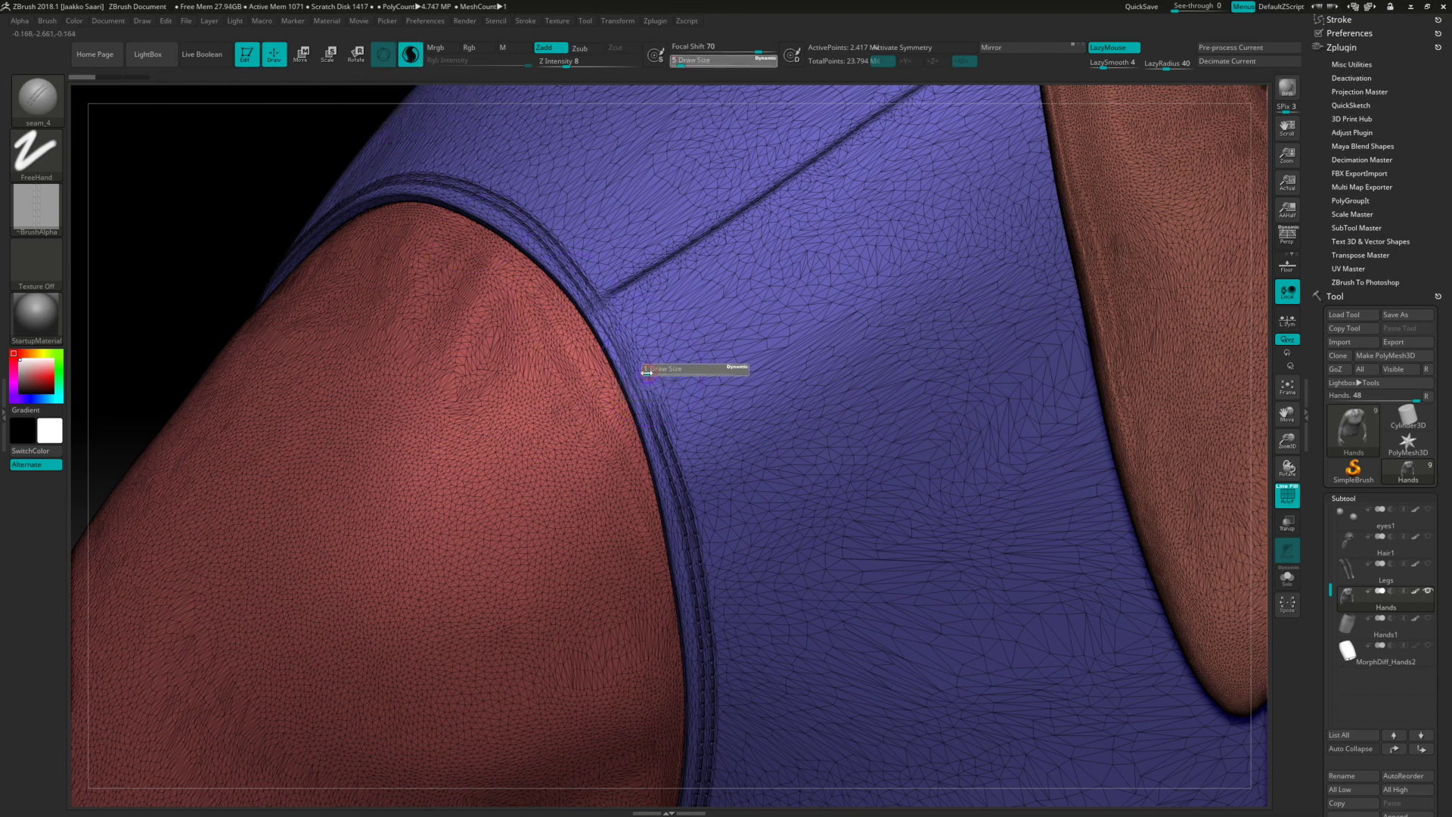
key(Return)
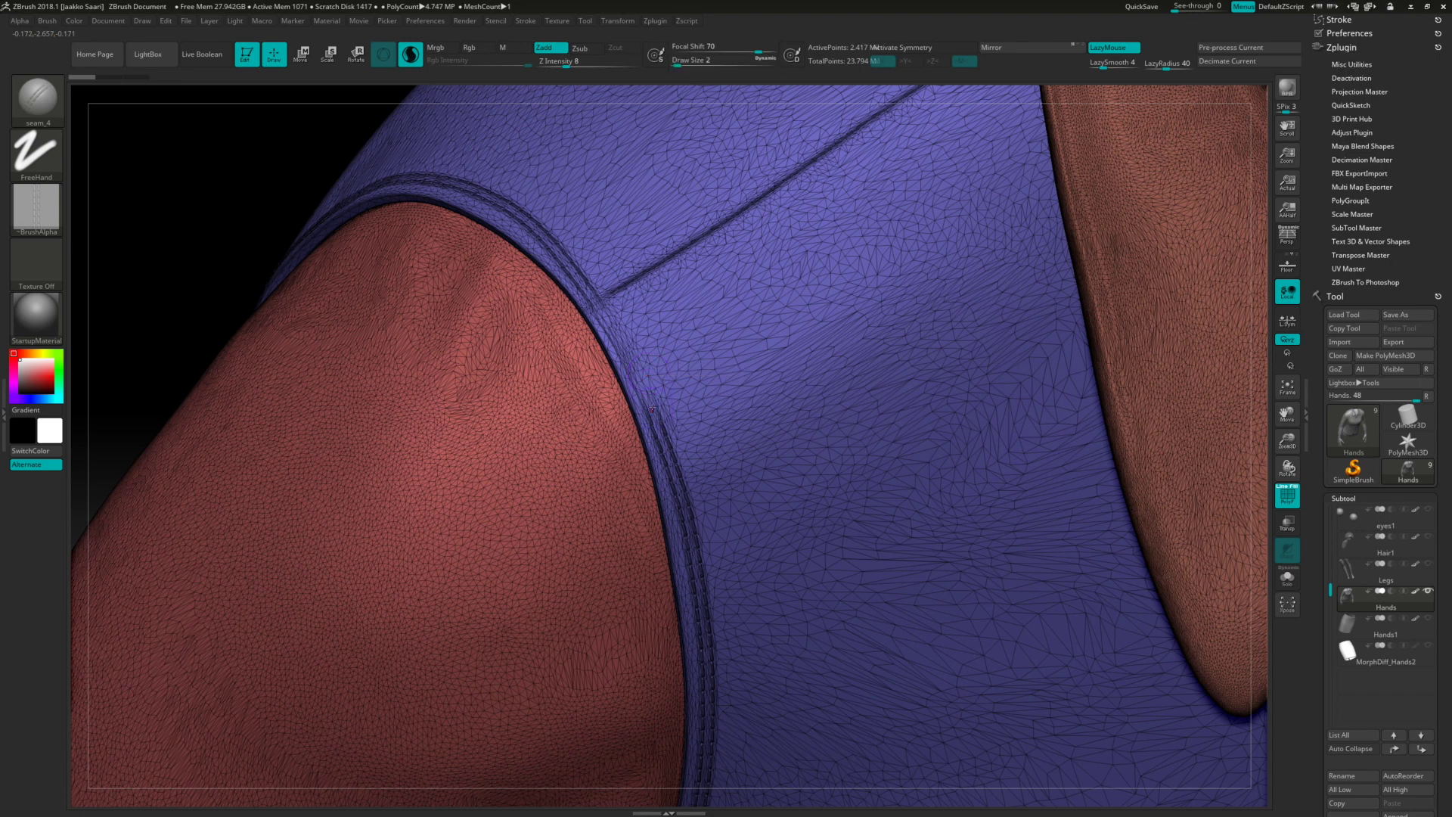
drag(645, 390, 626, 346)
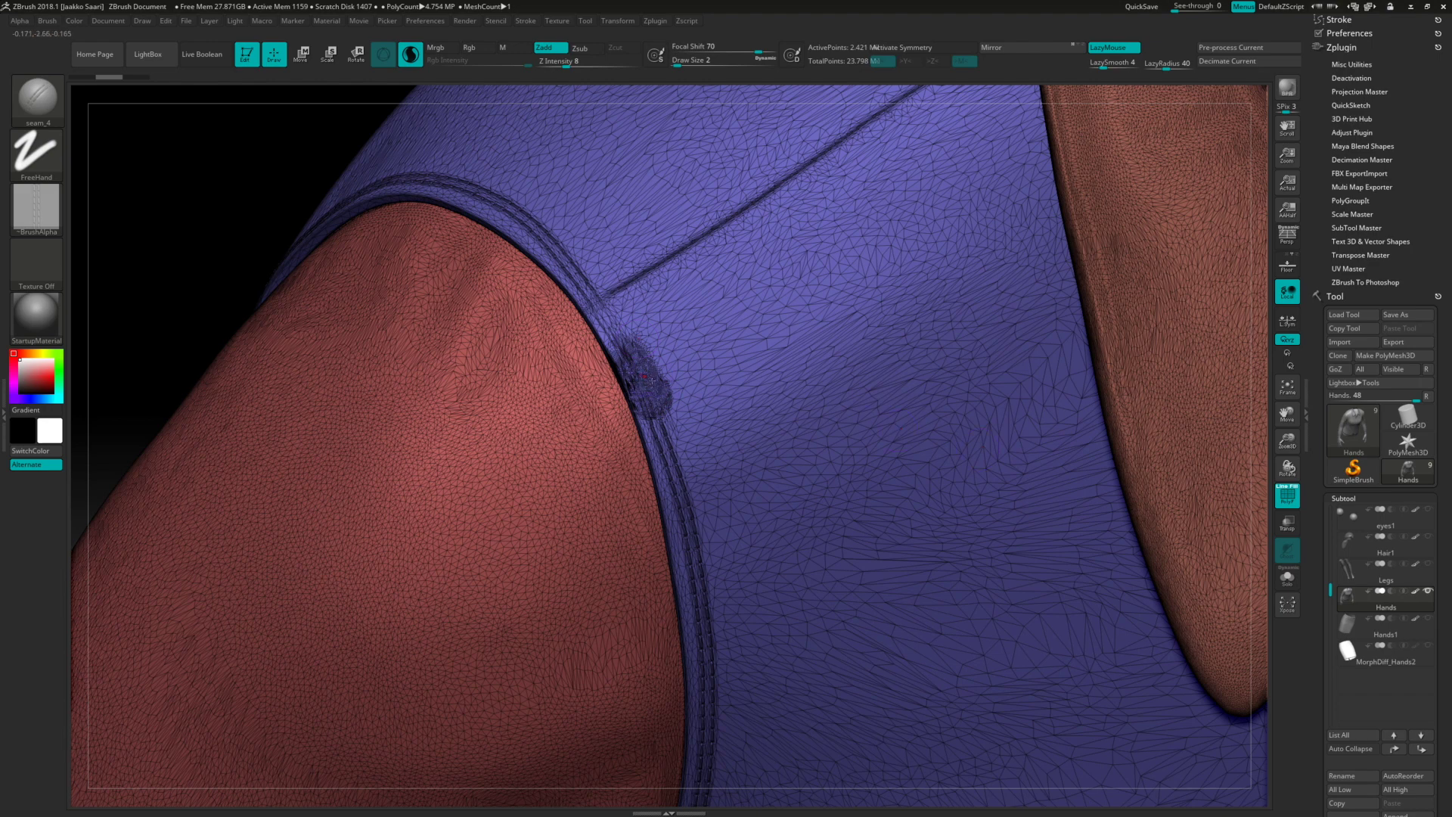
click(1287, 495)
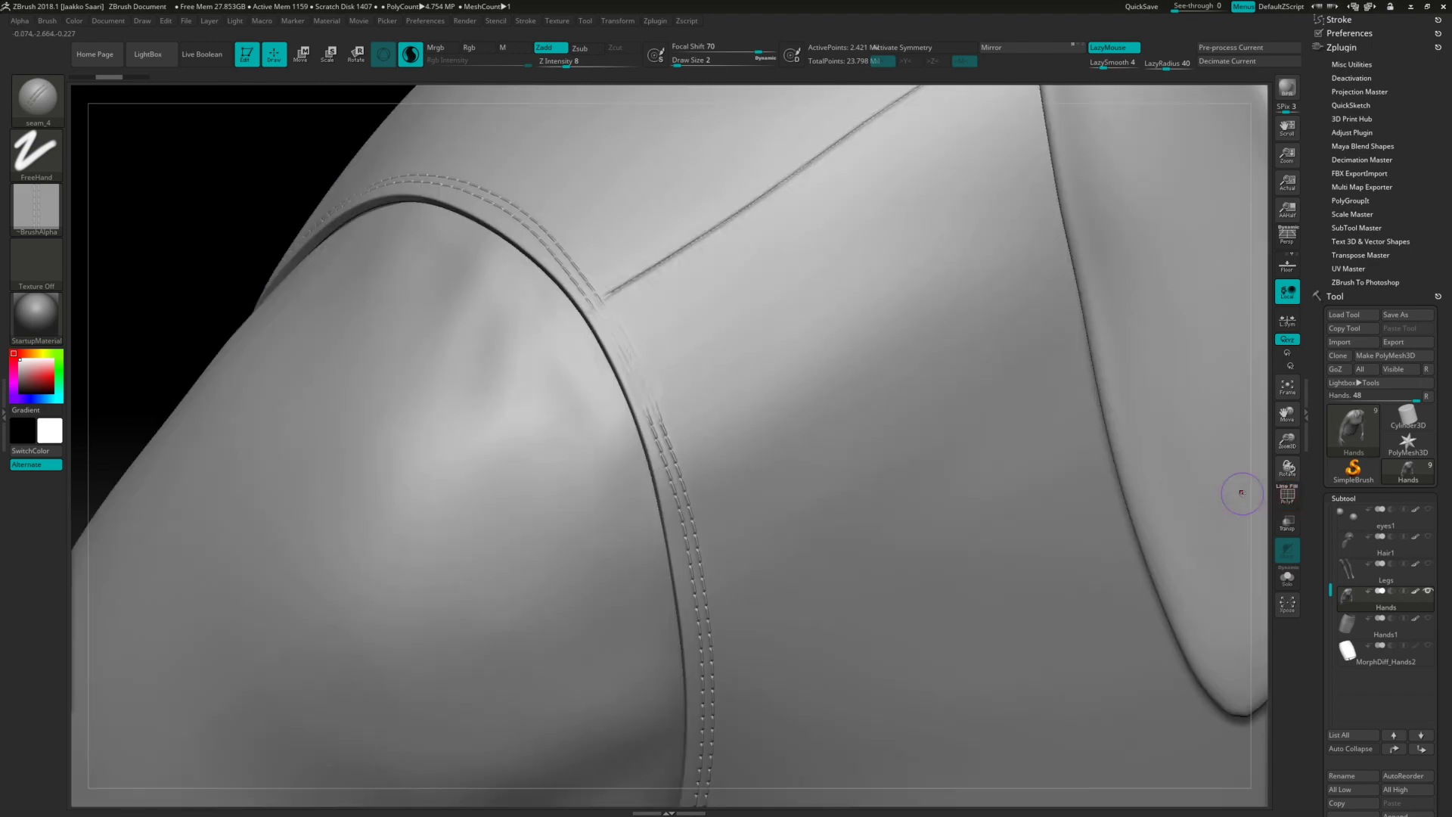
key(ctrl+z)
key(ctrl+z)
Show the polyframe, try smoothing the armhole stitching gap with a draw size of 3, and undo the smoothing
click(38, 97)
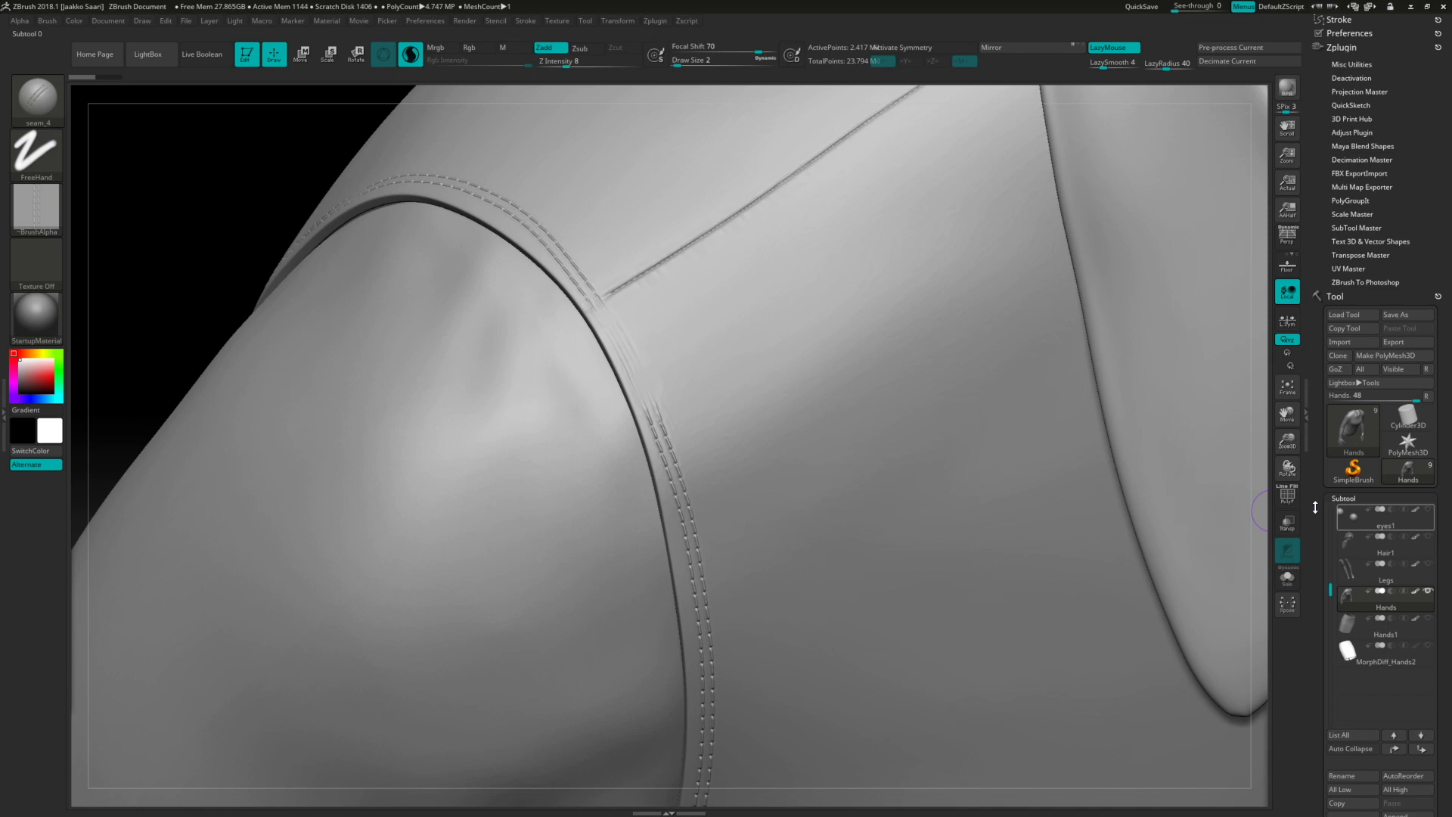
key(shift+f)
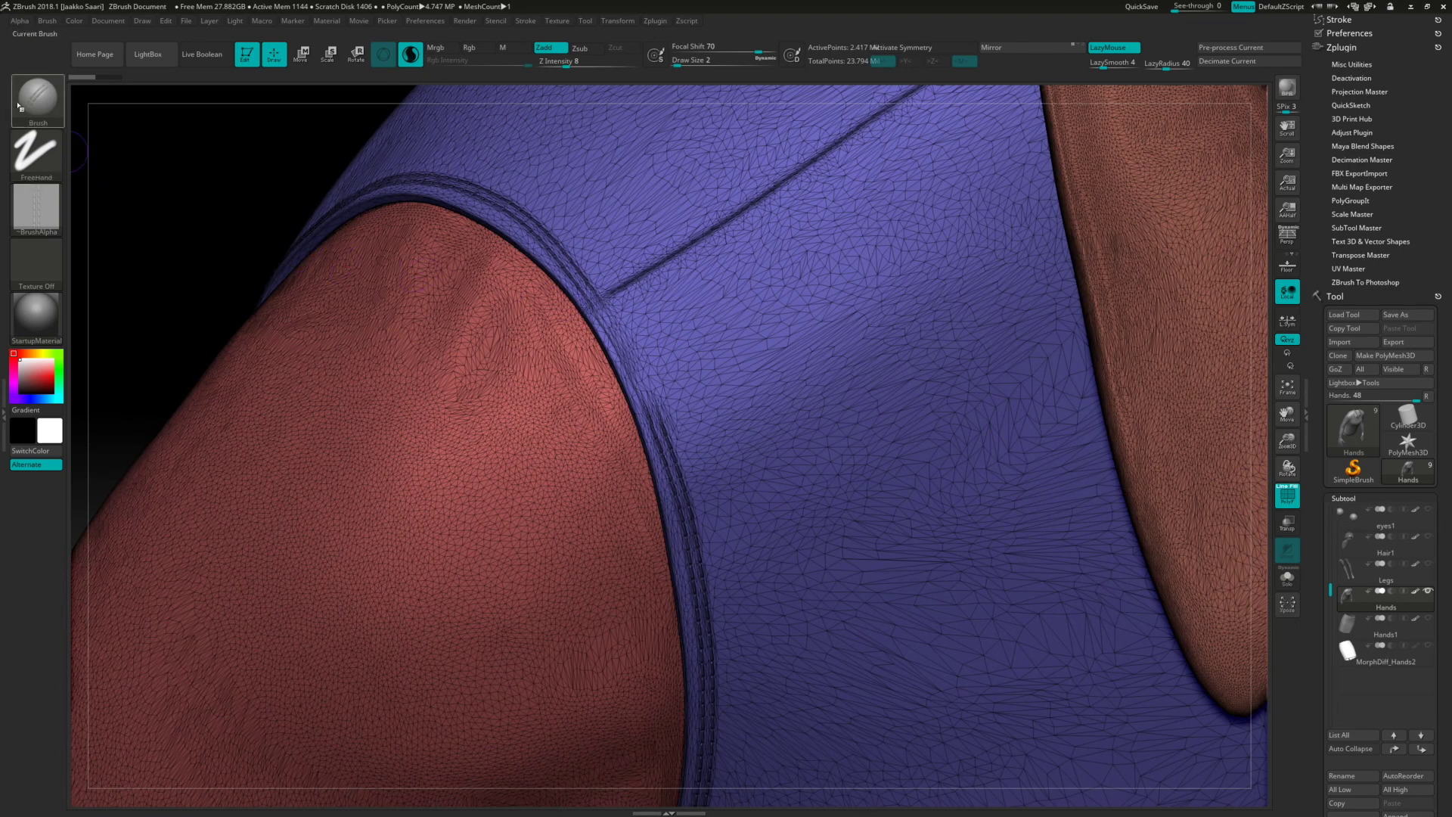
key(shift)
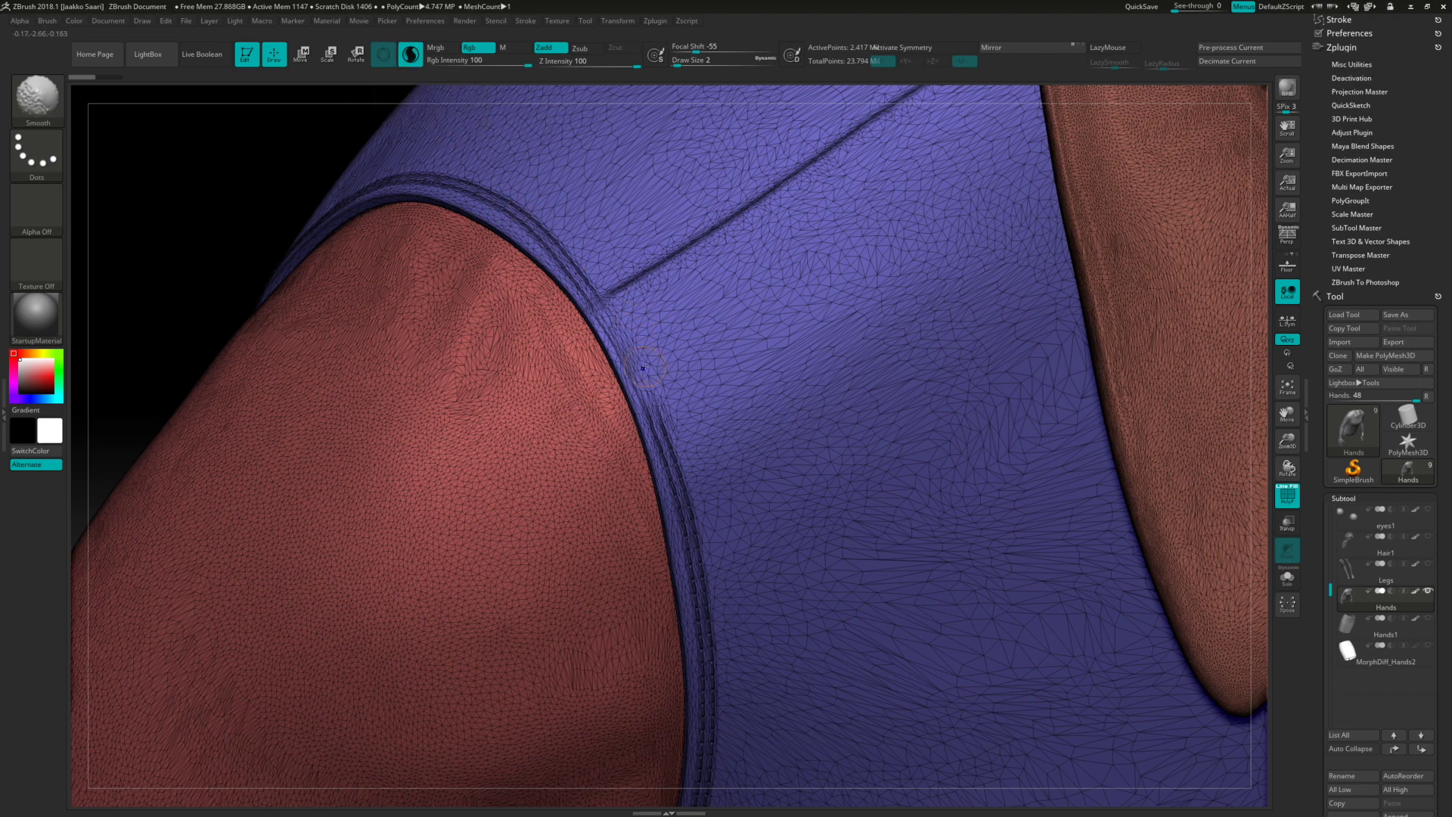
key(s)
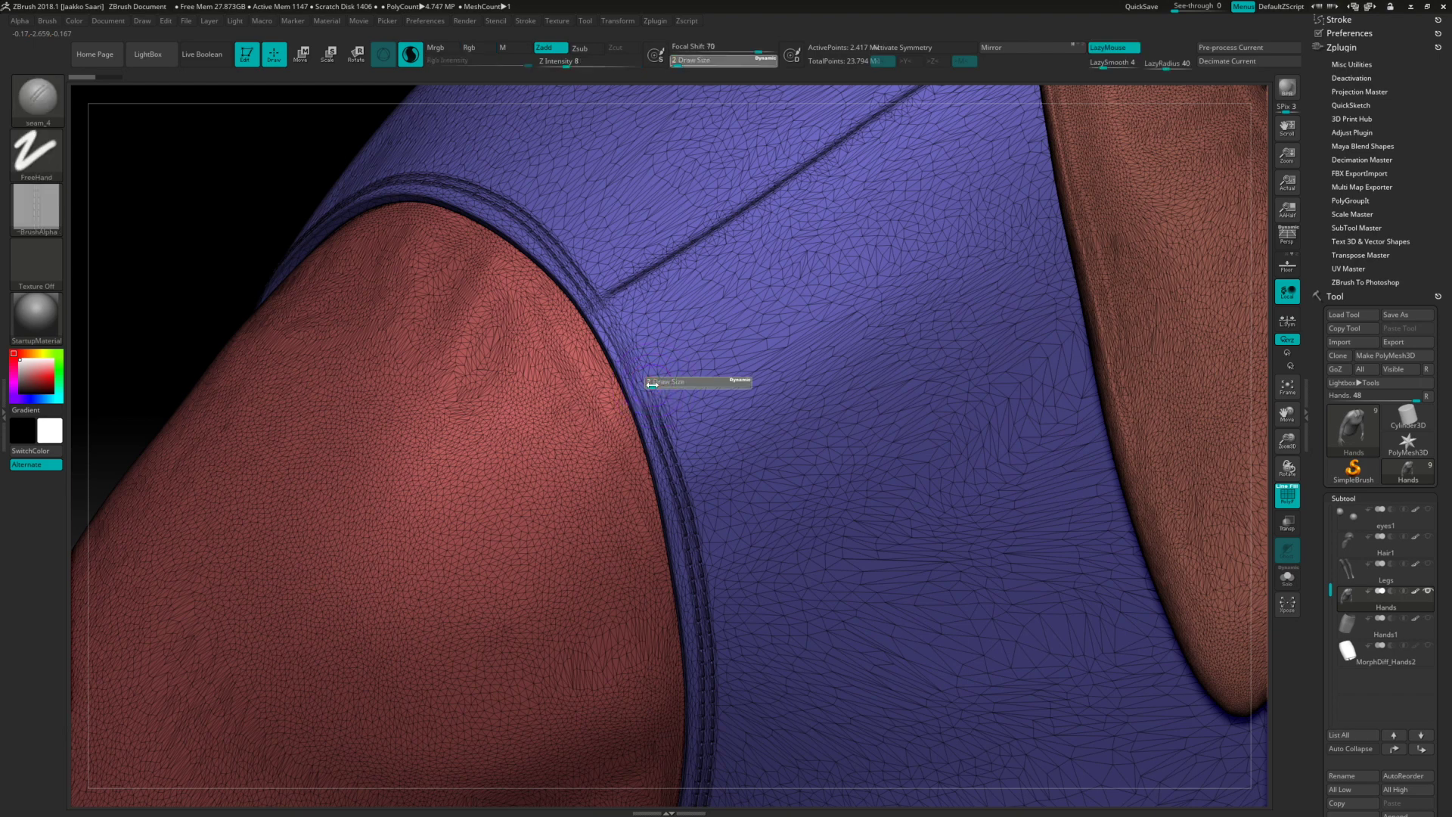
key(shift)
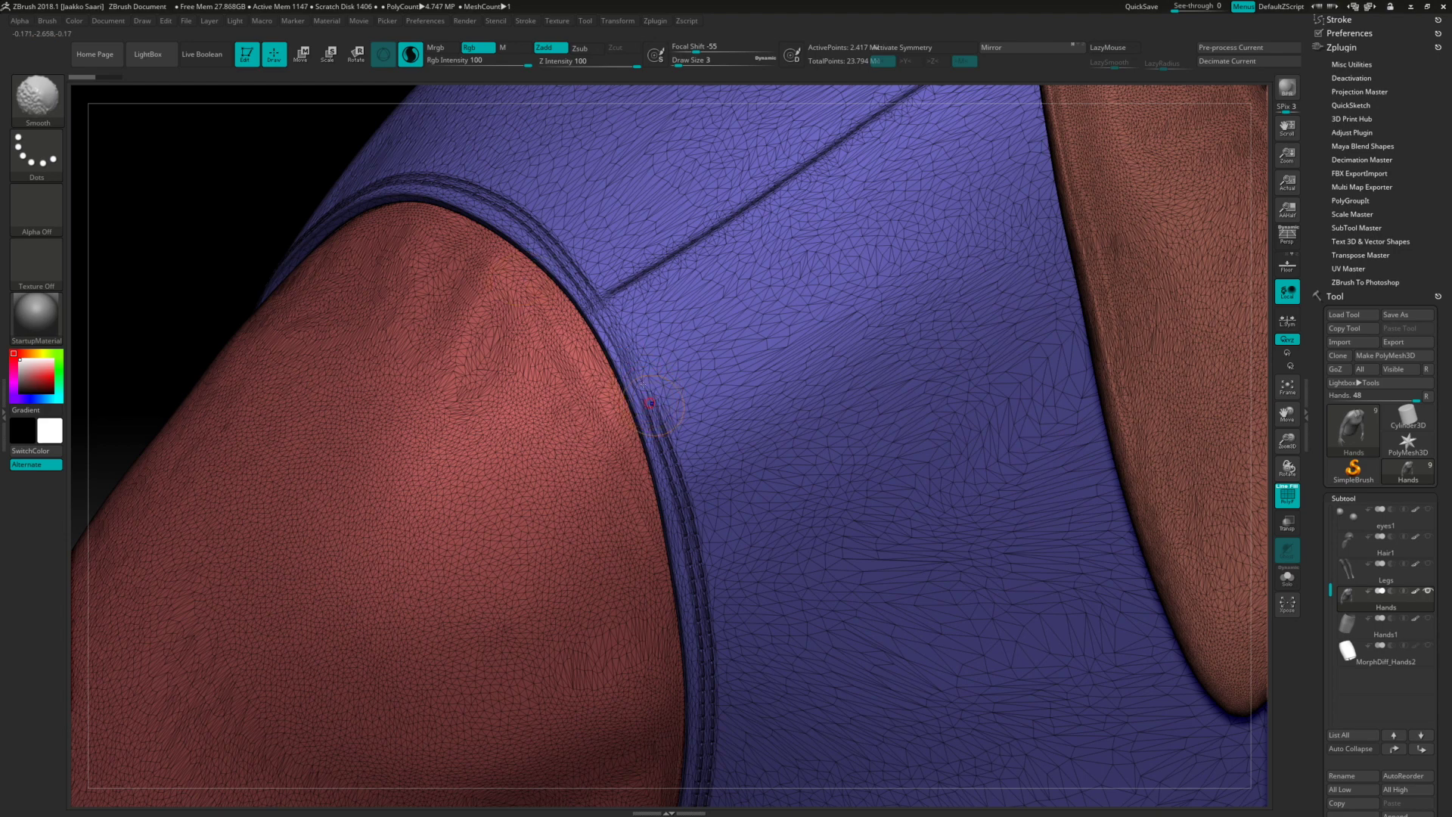
mouse_move(631, 357)
shift+mouse_down()
mouse_move(643, 390)
mouse_move(597, 302)
mouse_move(580, 320)
shift+mouse_up()
ctrl+right_drag(238, 233, 310, 247)
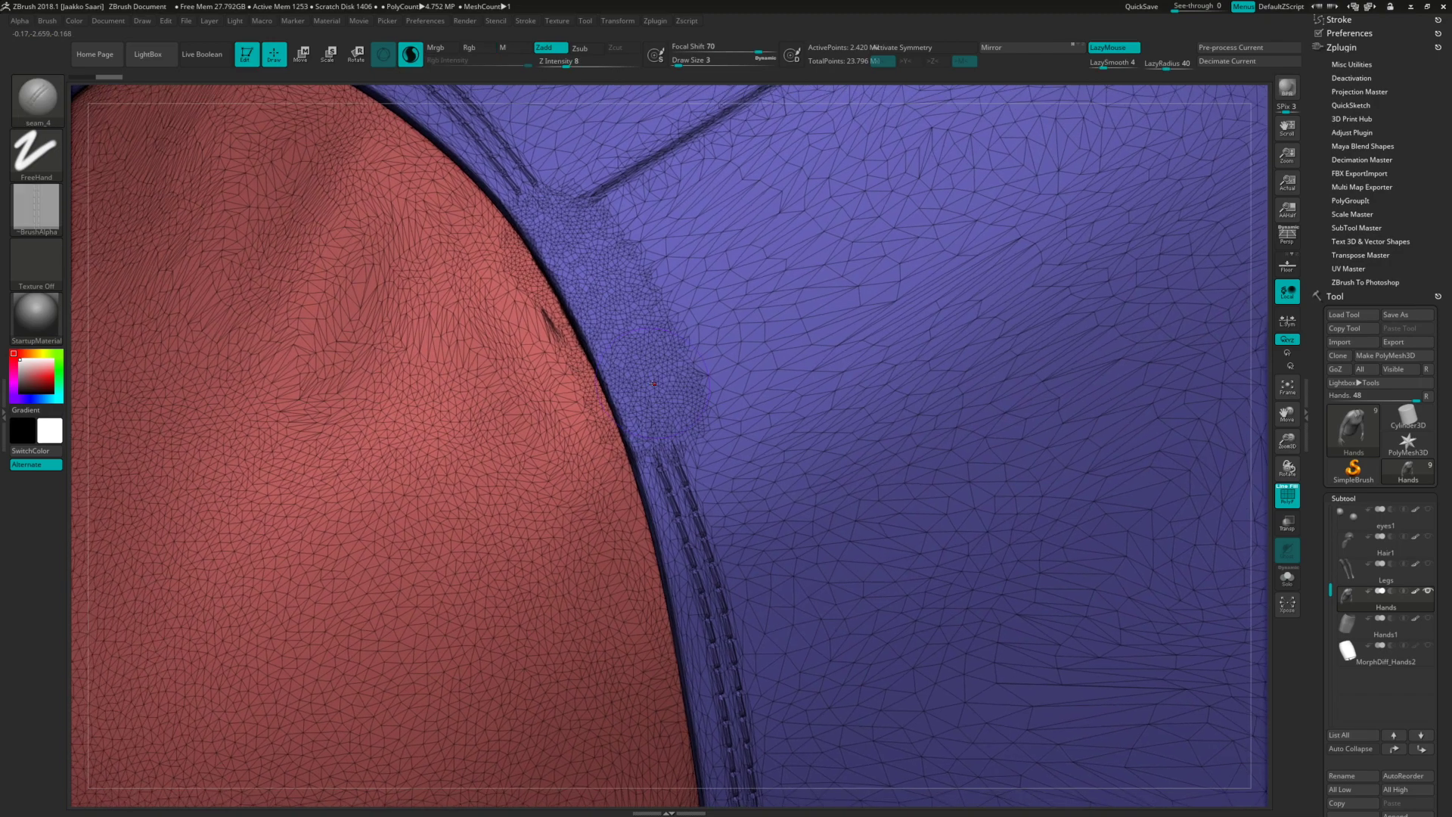
key(ctrl+z)
Smooth the mesh in the gap between the two stitching ends with a draw size of 1, and hide the polyframe
key(s)
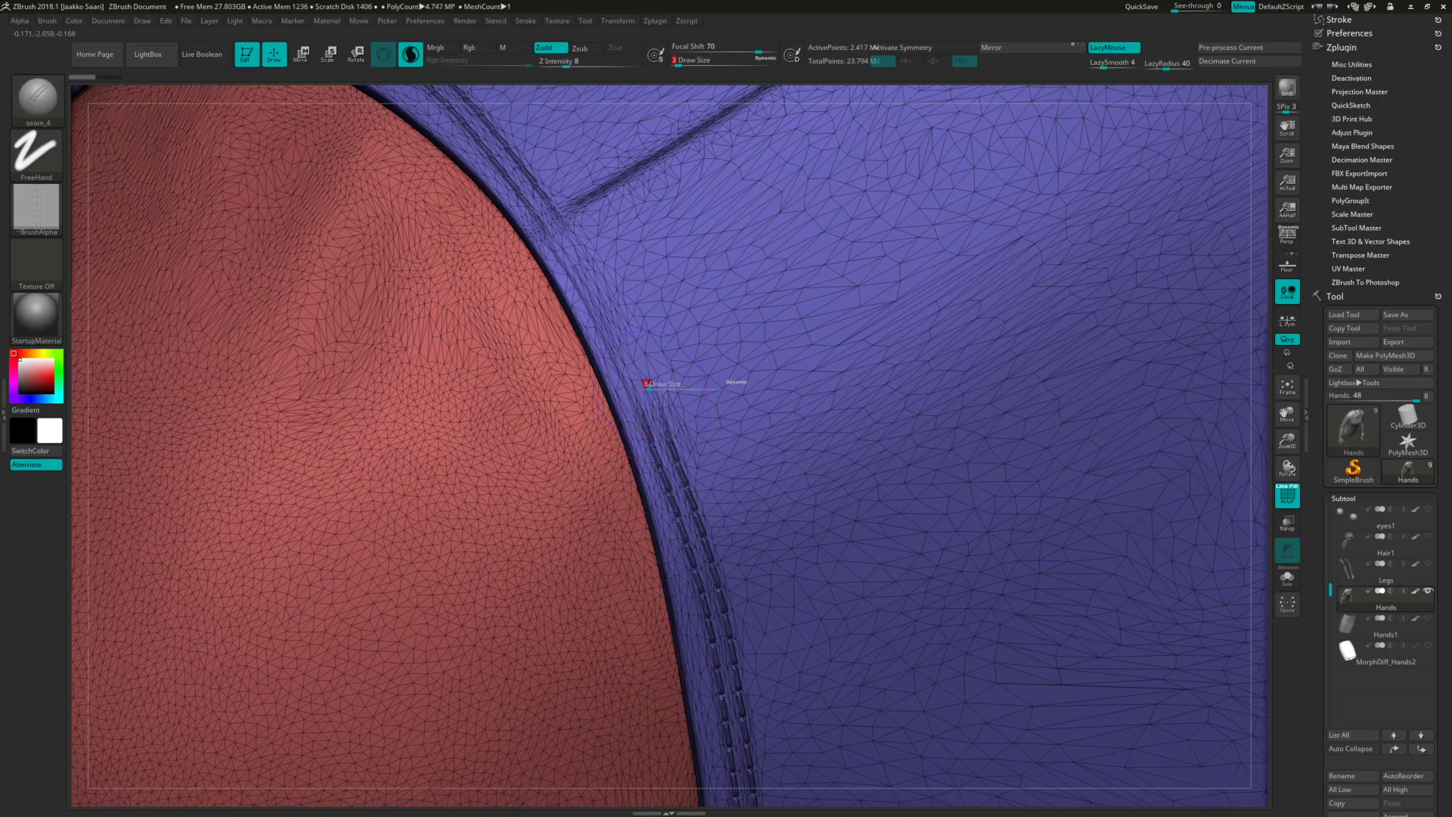
click(645, 384)
key(shift)
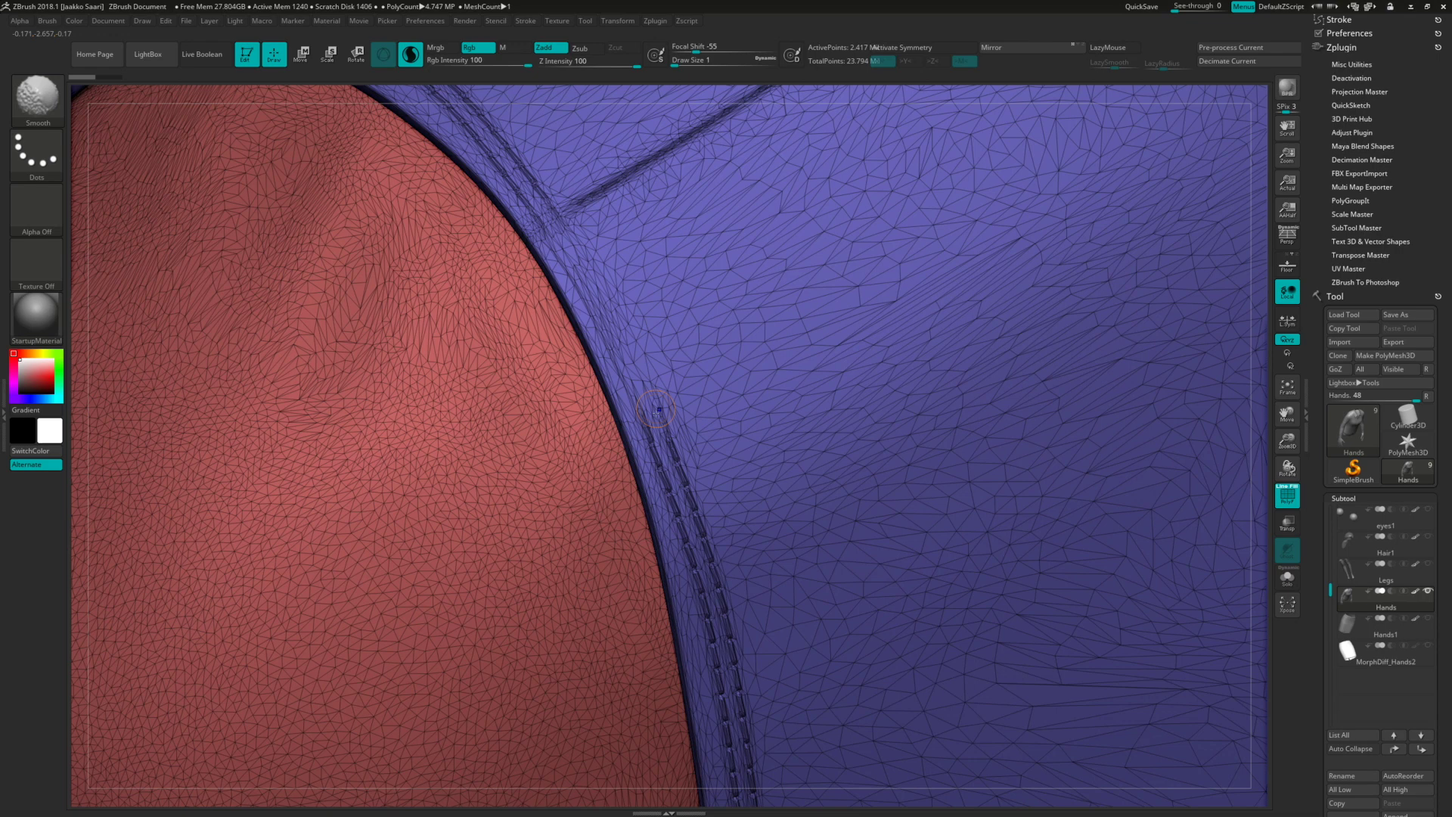
shift+drag(642, 389, 522, 194)
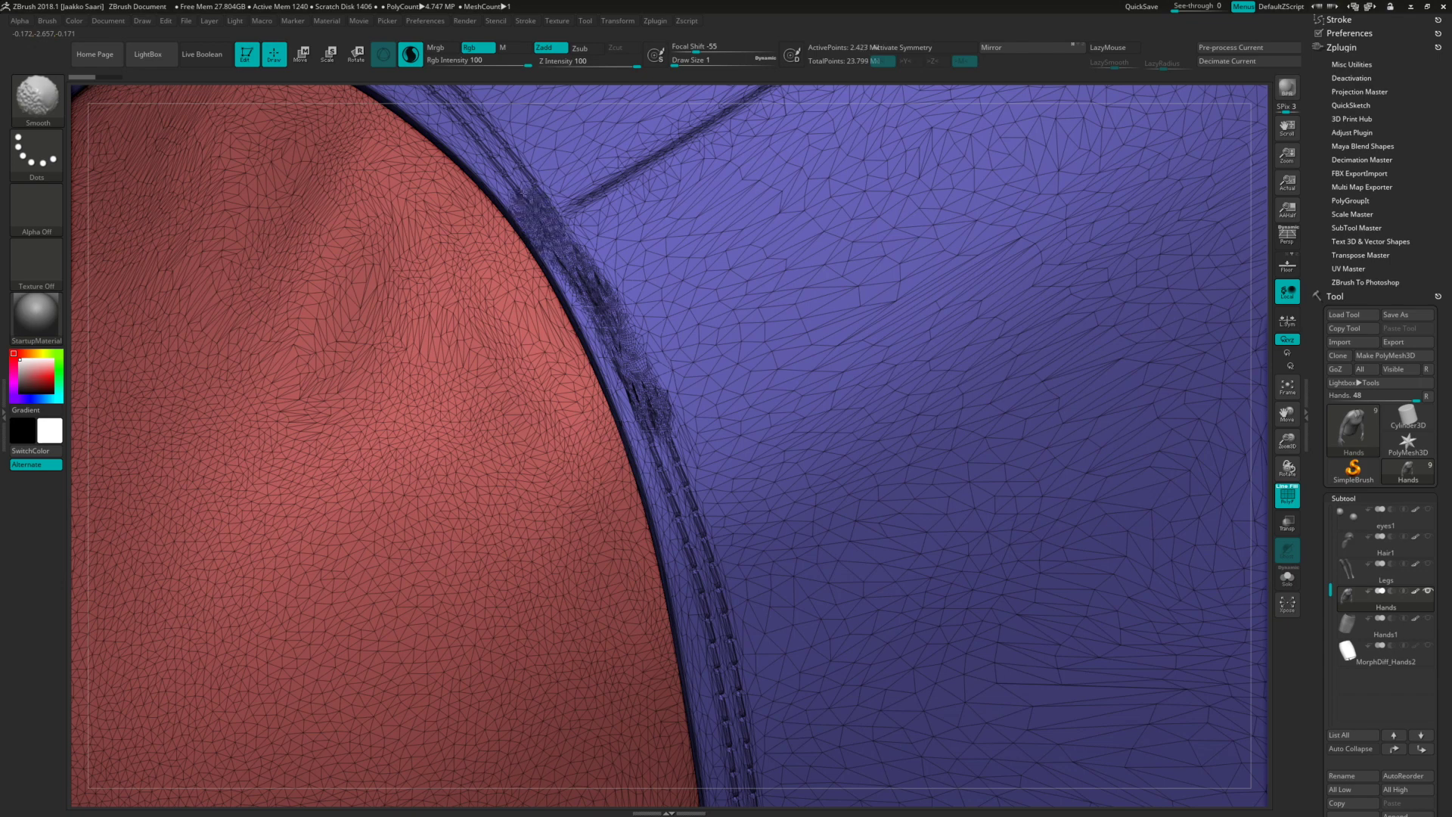
mouse_move(560, 241)
shift+mouse_down()
mouse_move(651, 371)
mouse_move(665, 432)
shift+mouse_up()
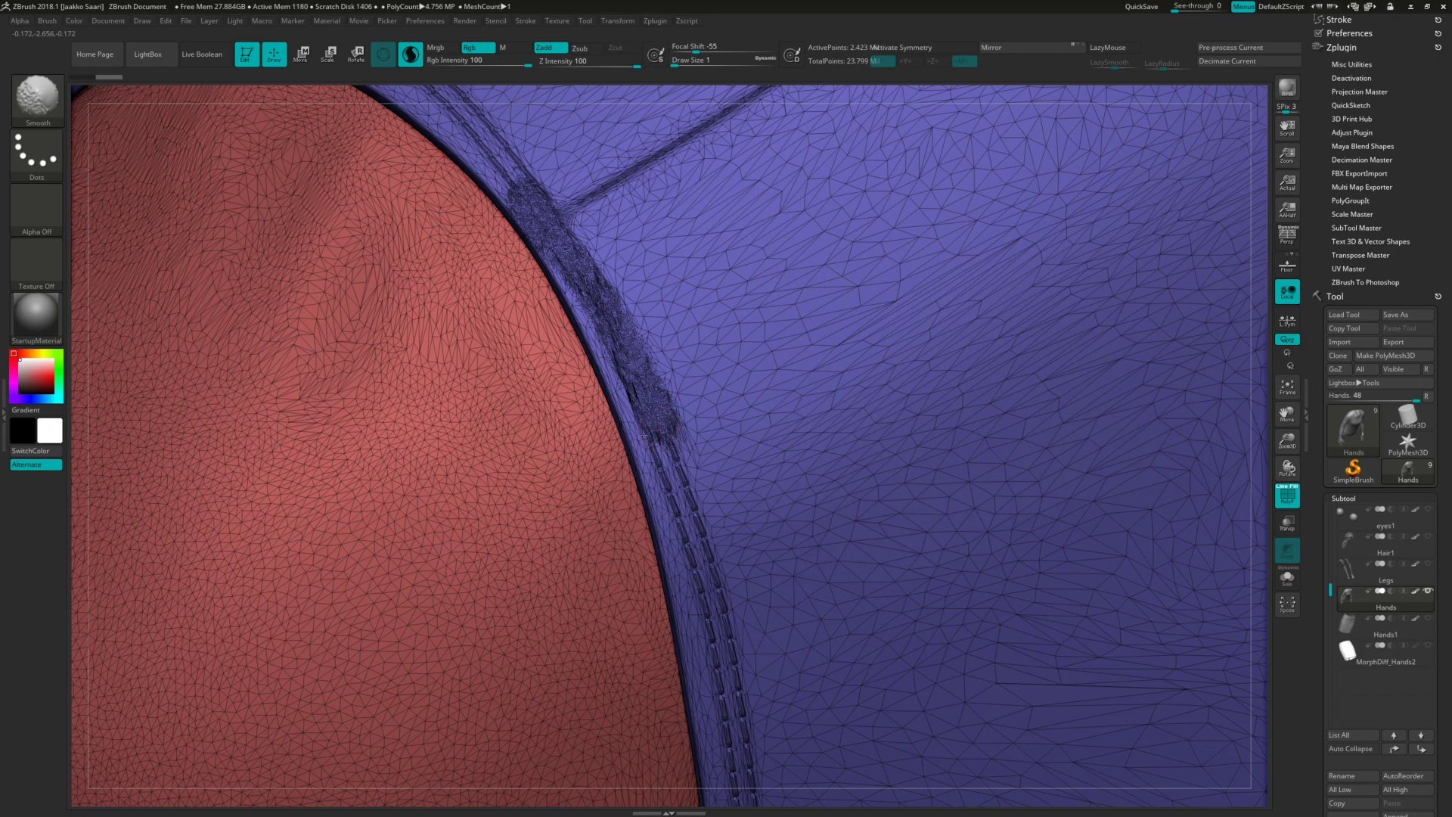
shift+drag(685, 443, 644, 409)
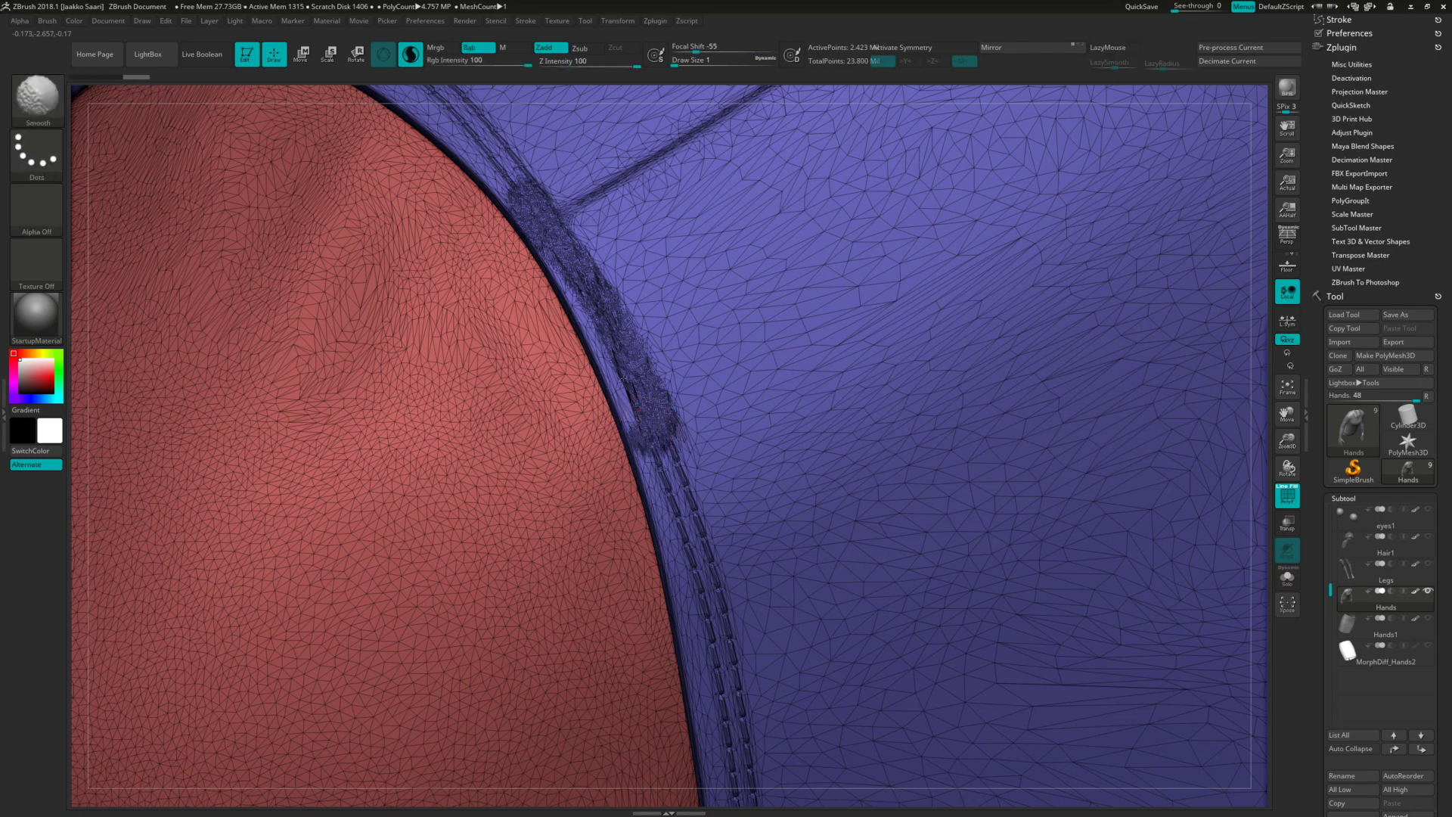
mouse_move(597, 322)
shift+mouse_down()
mouse_move(628, 389)
mouse_move(574, 288)
shift+mouse_up()
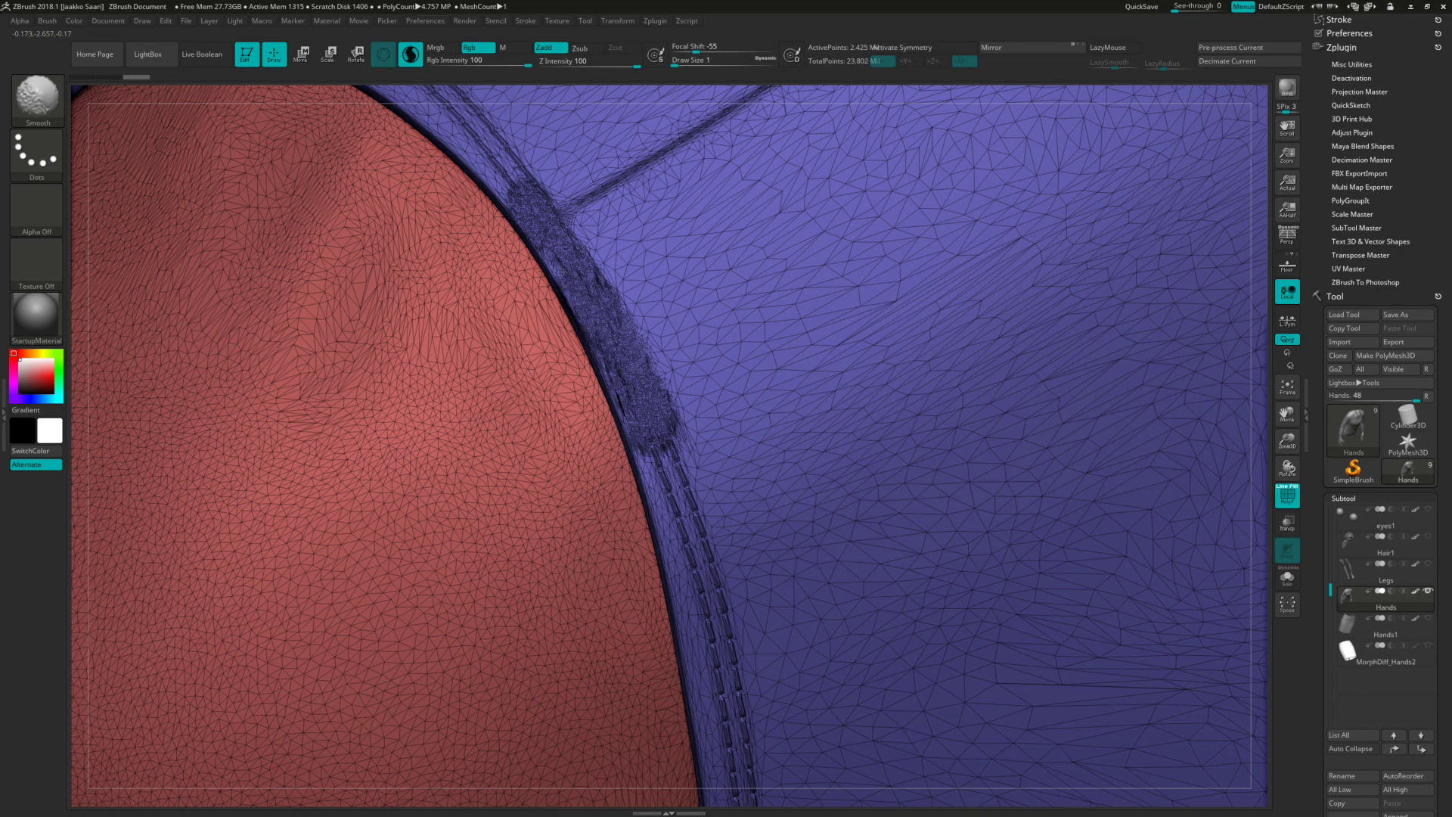
click(1288, 498)
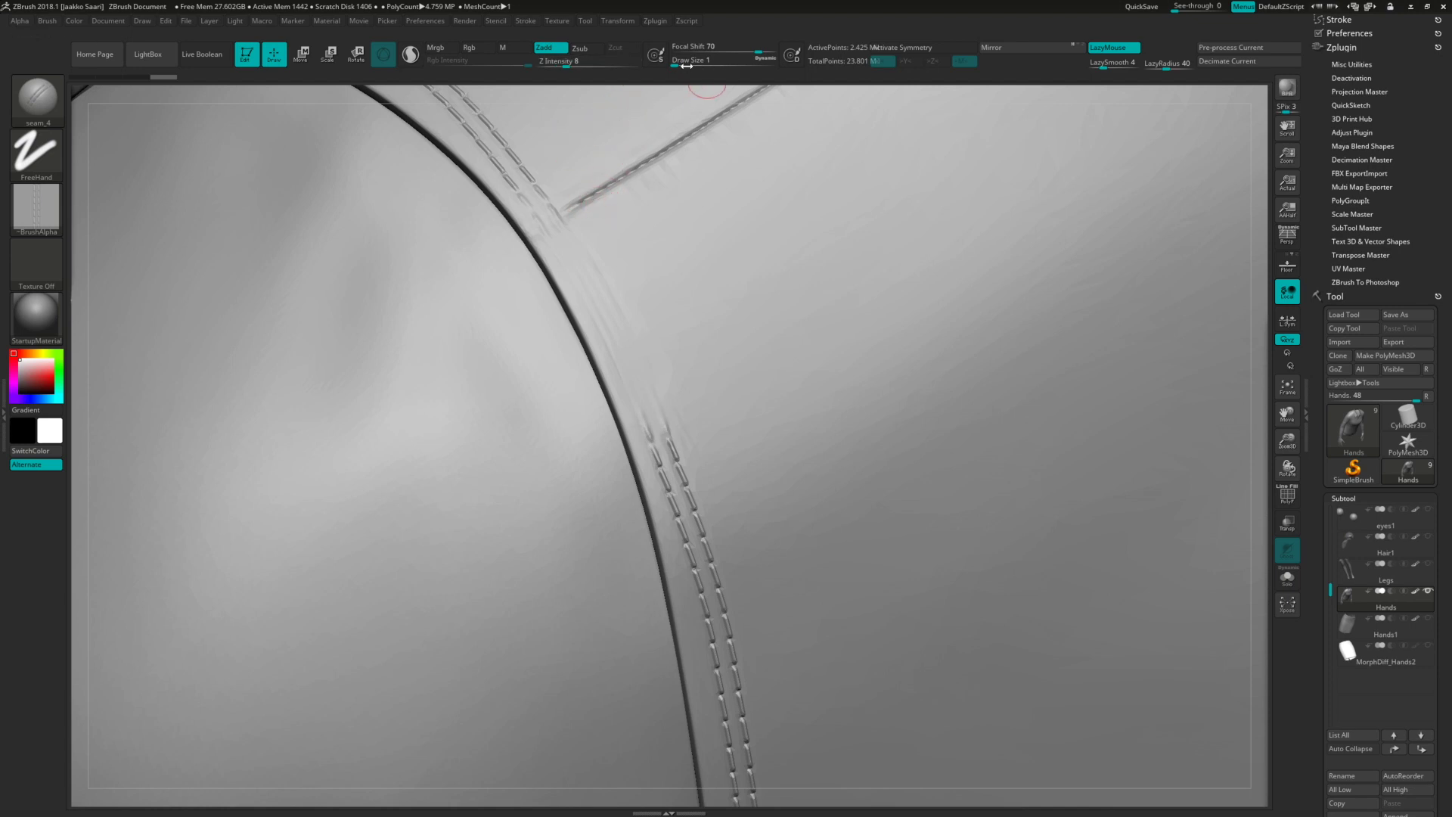
With Sculptris Pro off, try drawing seam_4 stitches into the smoothed gap with a draw size of 7, and undo them
drag(675, 59, 678, 59)
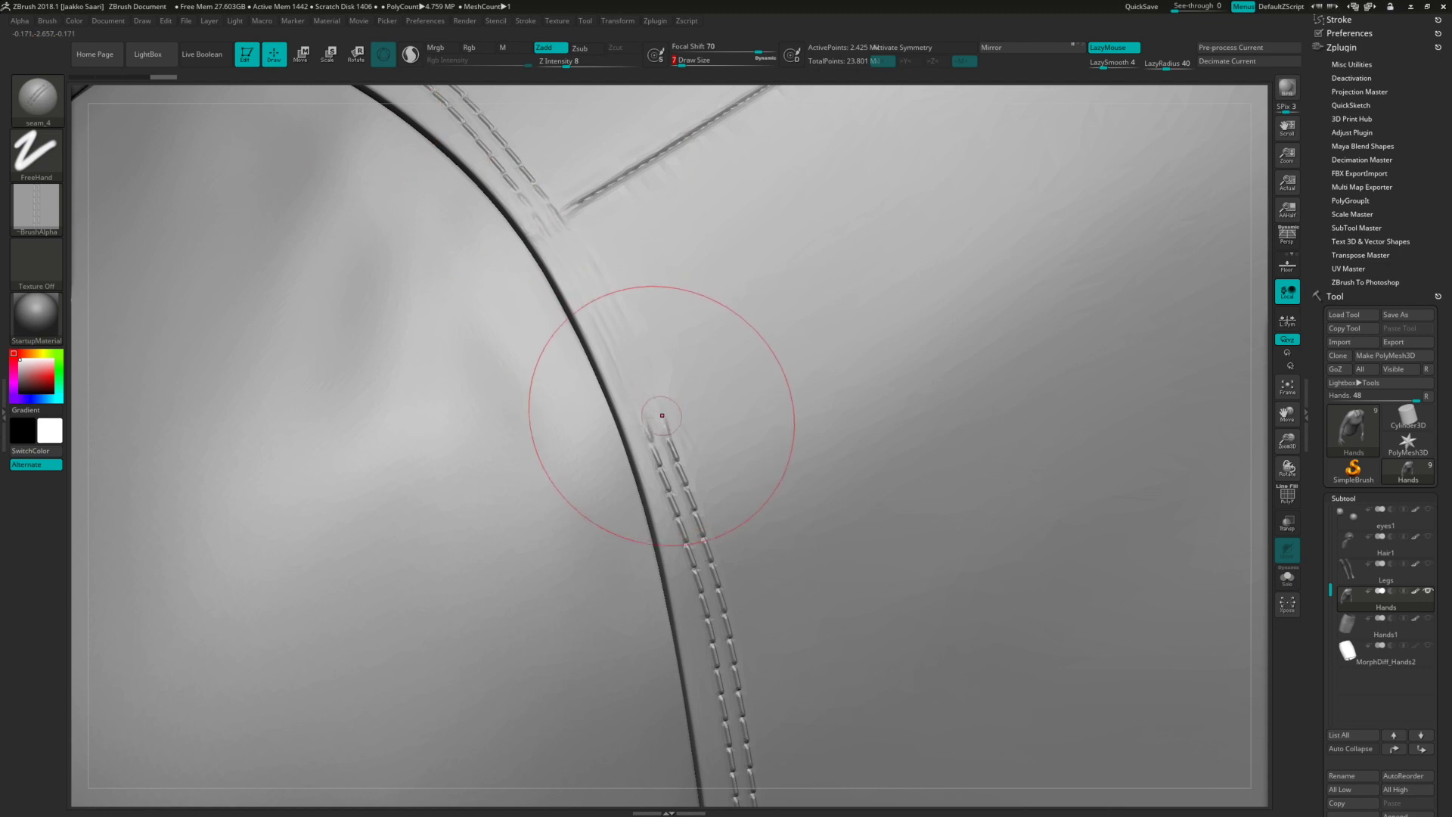
drag(650, 421, 621, 339)
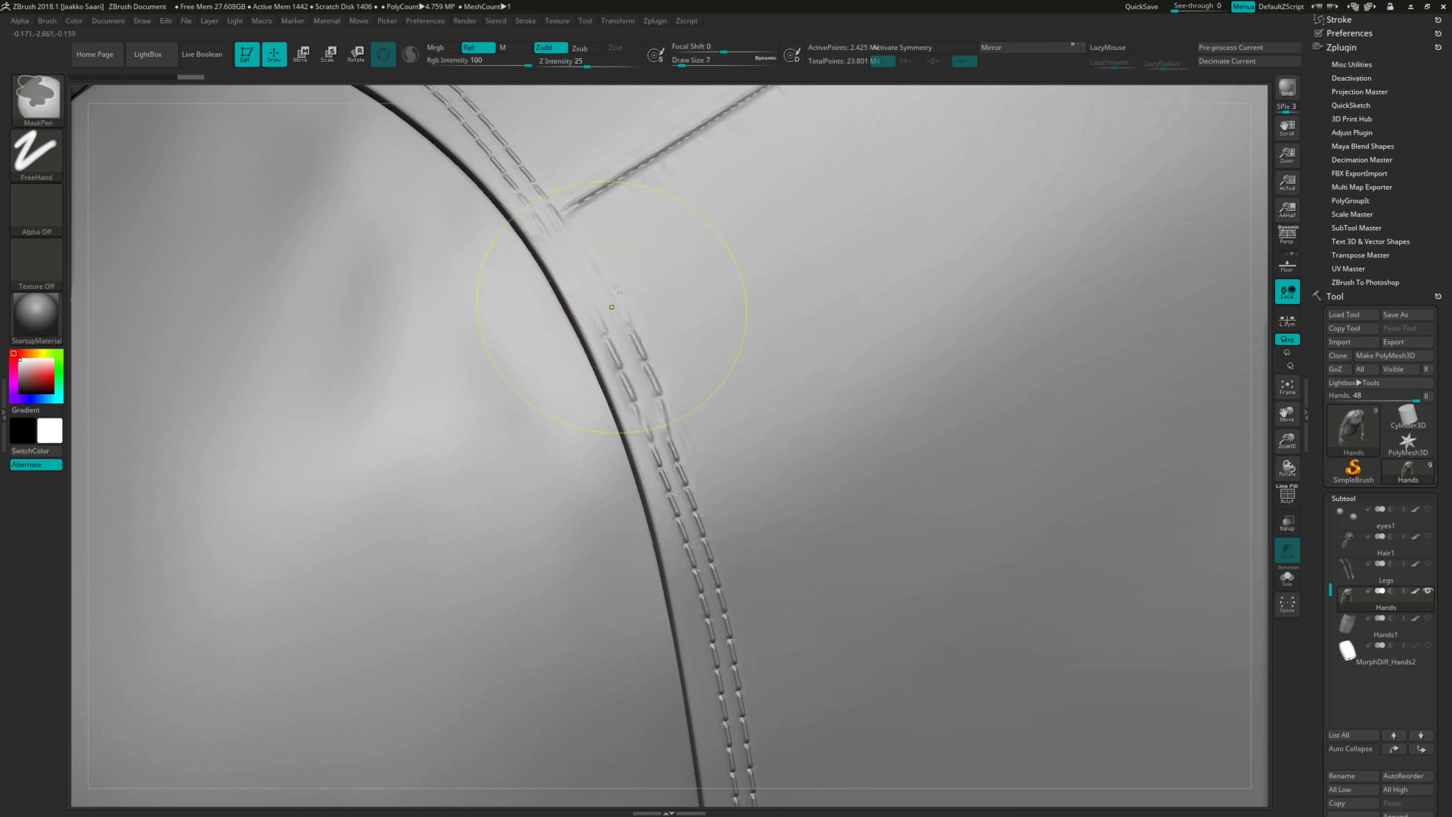
key(ctrl+z)
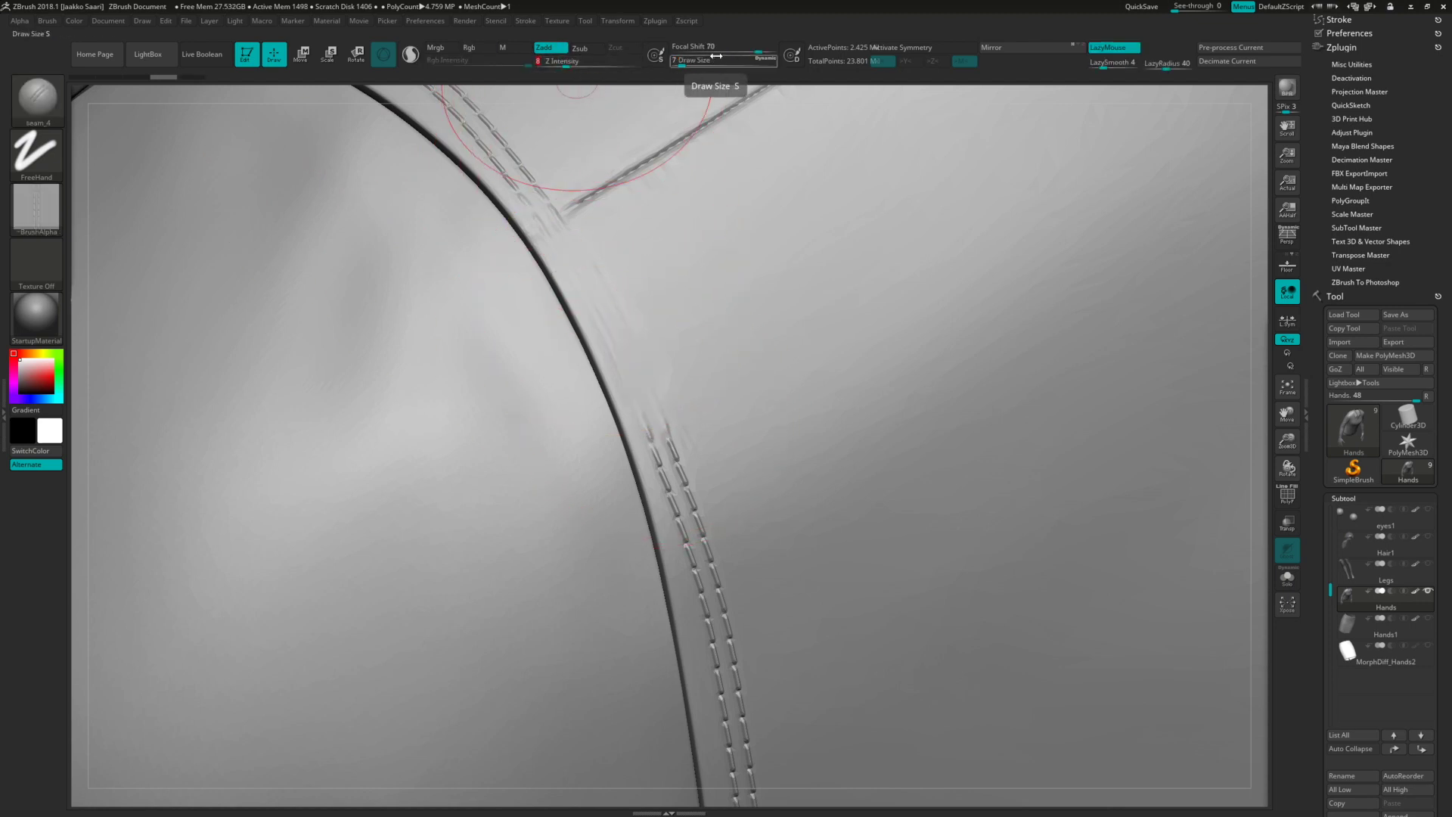
Try bridging the armhole gap up to the shoulder seam with seam_4 stitches at a draw size of 5, and undo them
drag(714, 56, 713, 56)
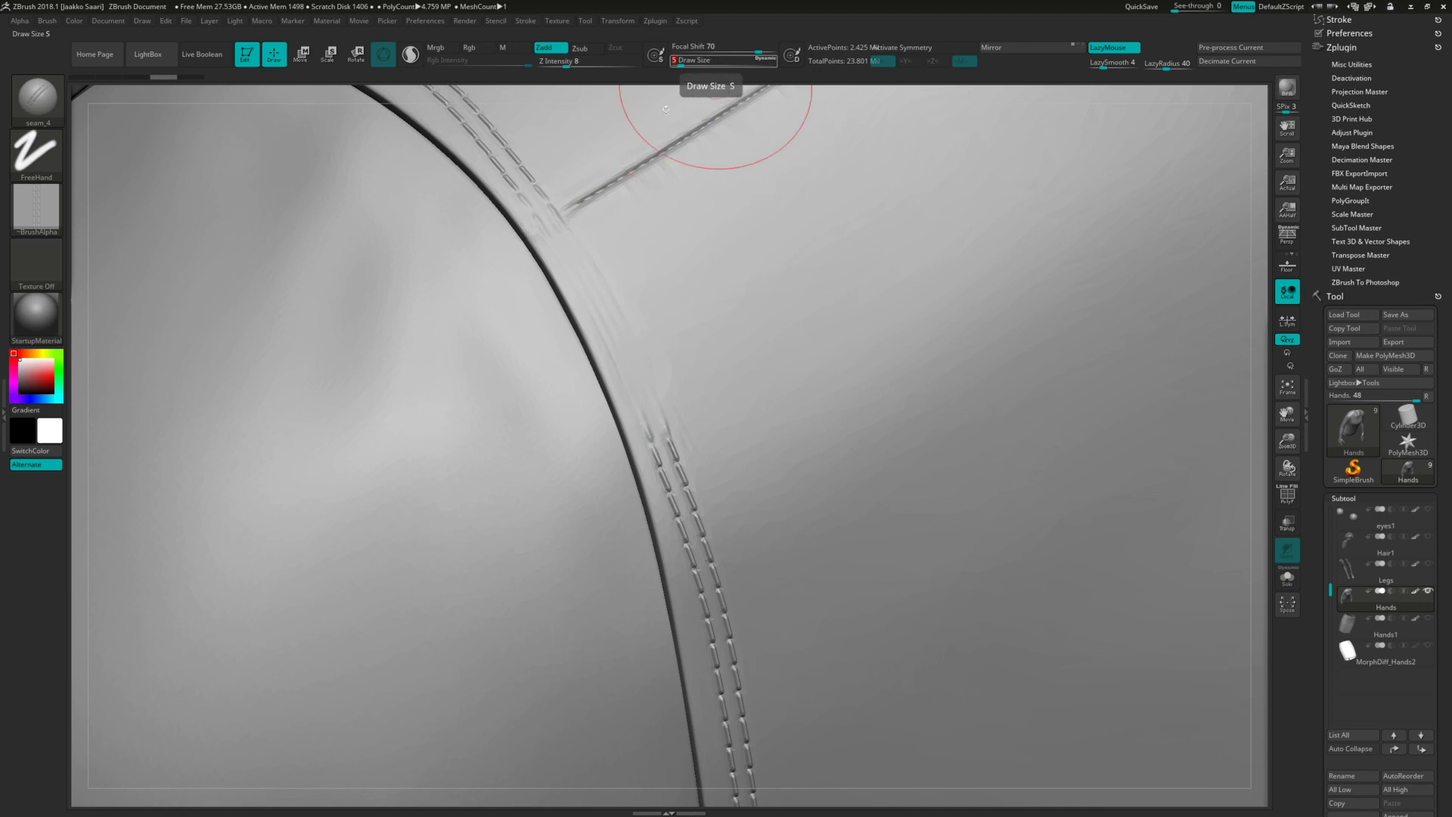
drag(658, 424, 632, 354)
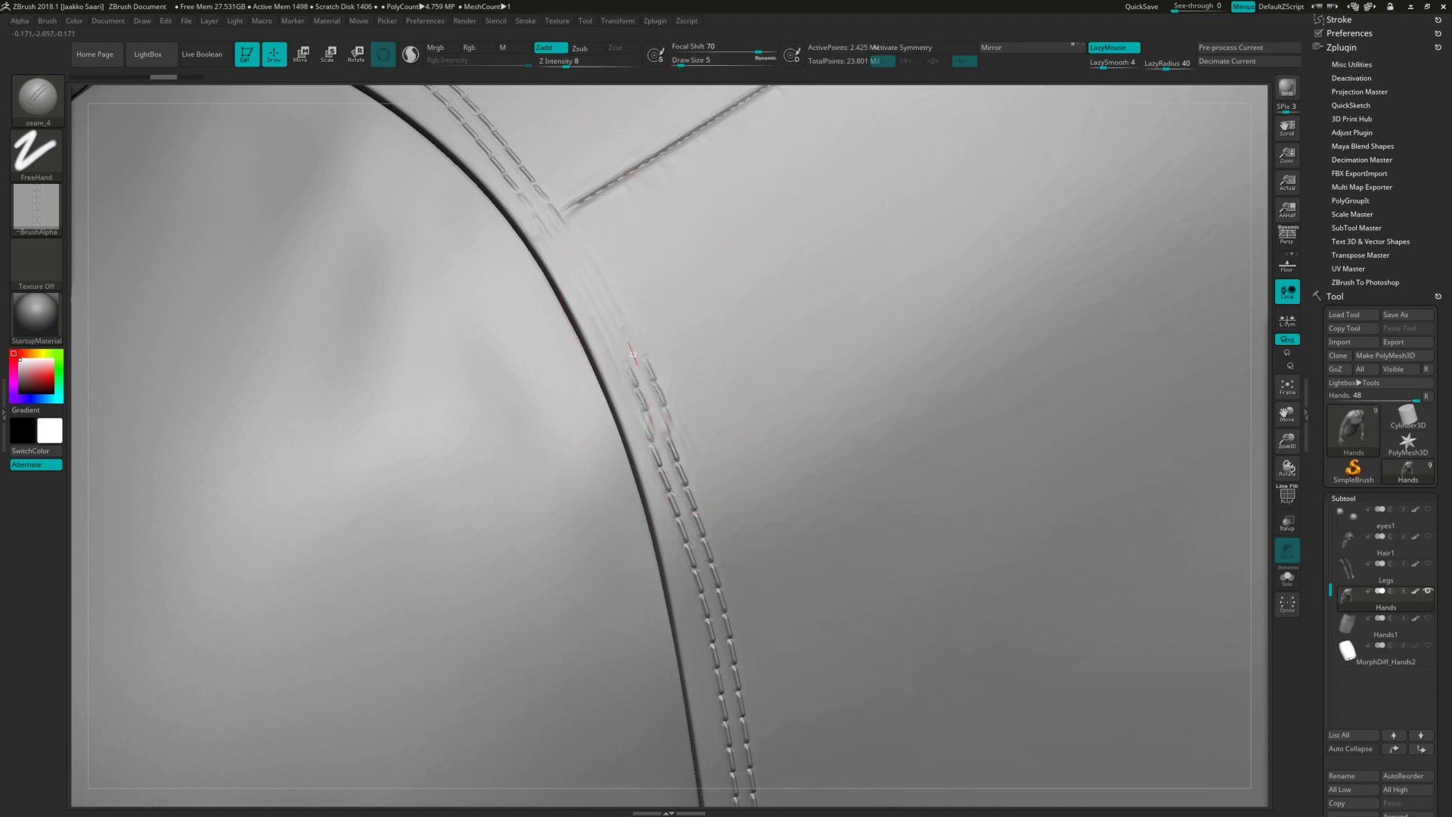
key(ctrl+z)
drag(649, 422, 639, 376)
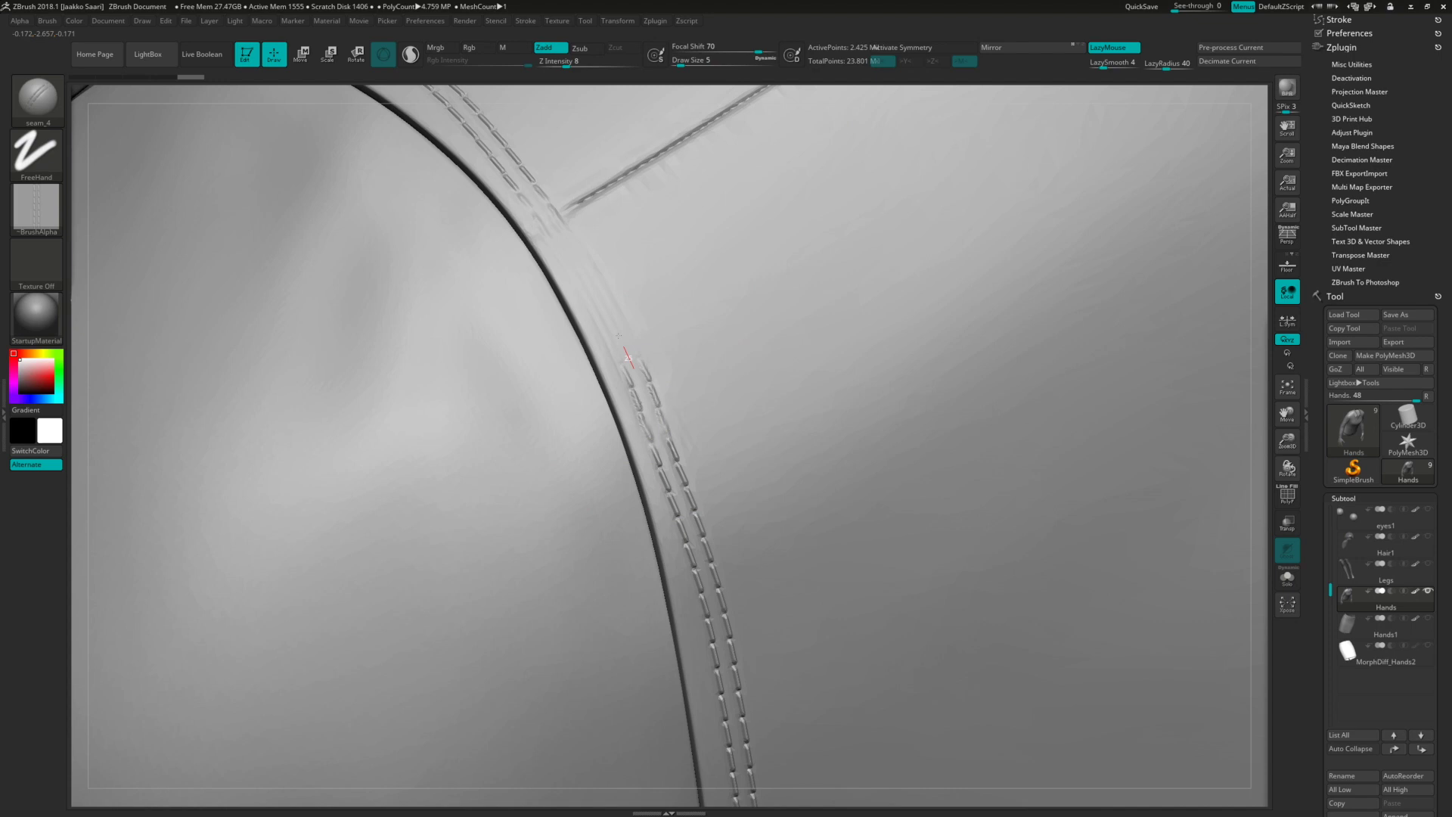
drag(605, 306, 579, 259)
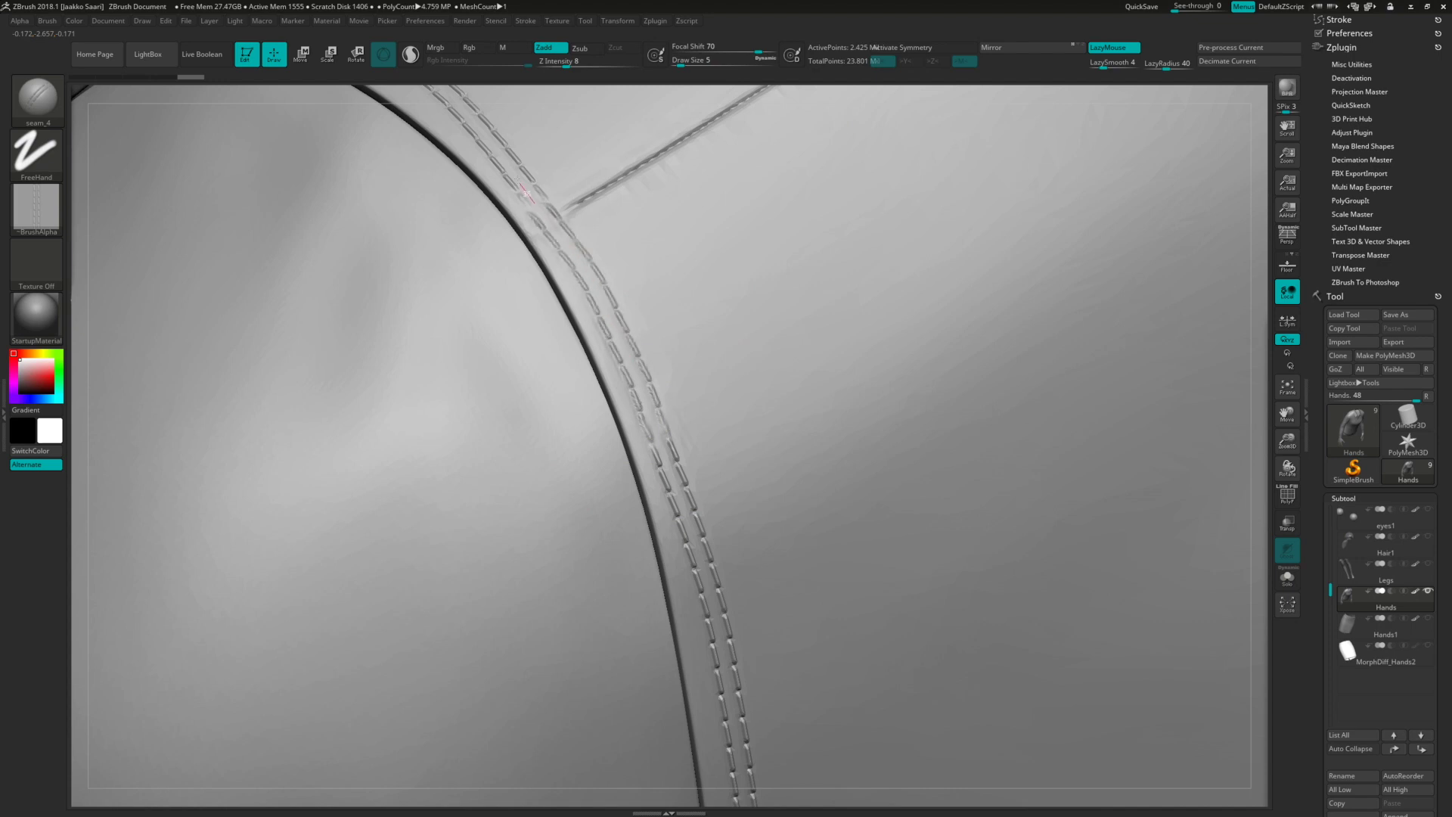
drag(527, 193, 520, 183)
alt+right_drag(434, 198, 528, 230)
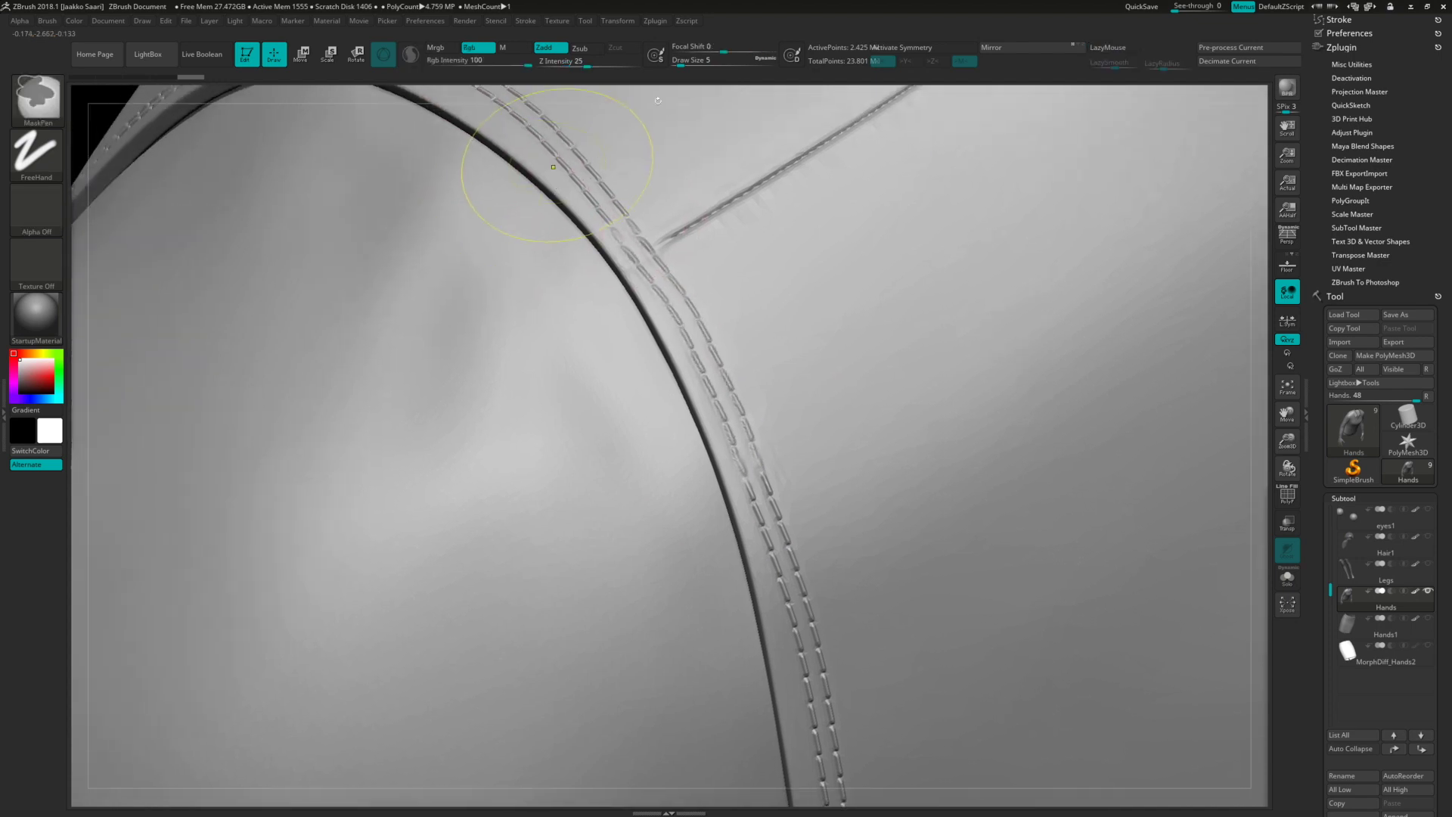
key(ctrl+z)
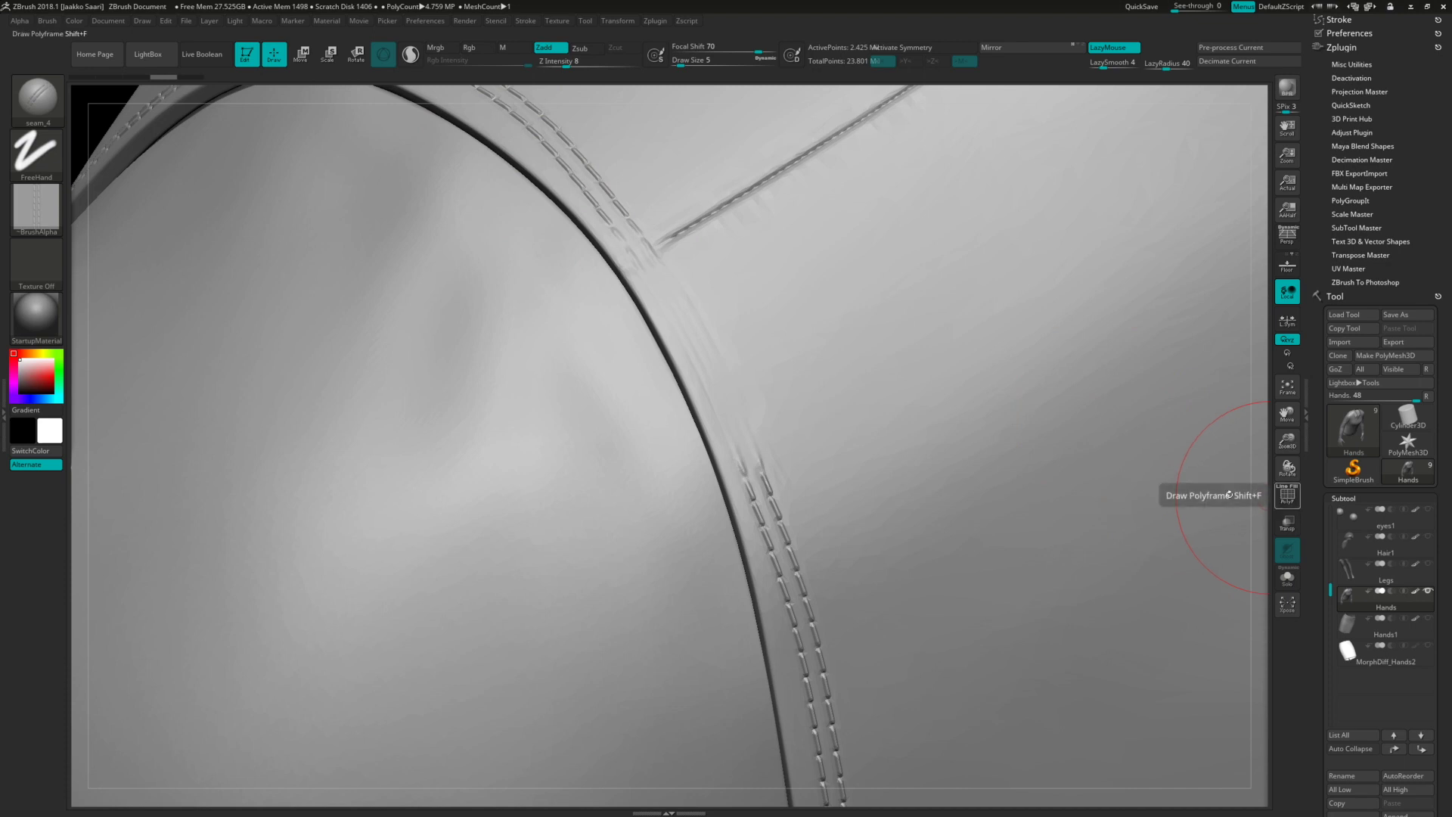
Reactivate Sculptris Pro mode and return to the unstitched gap along the shirt's armhole
key(shift)
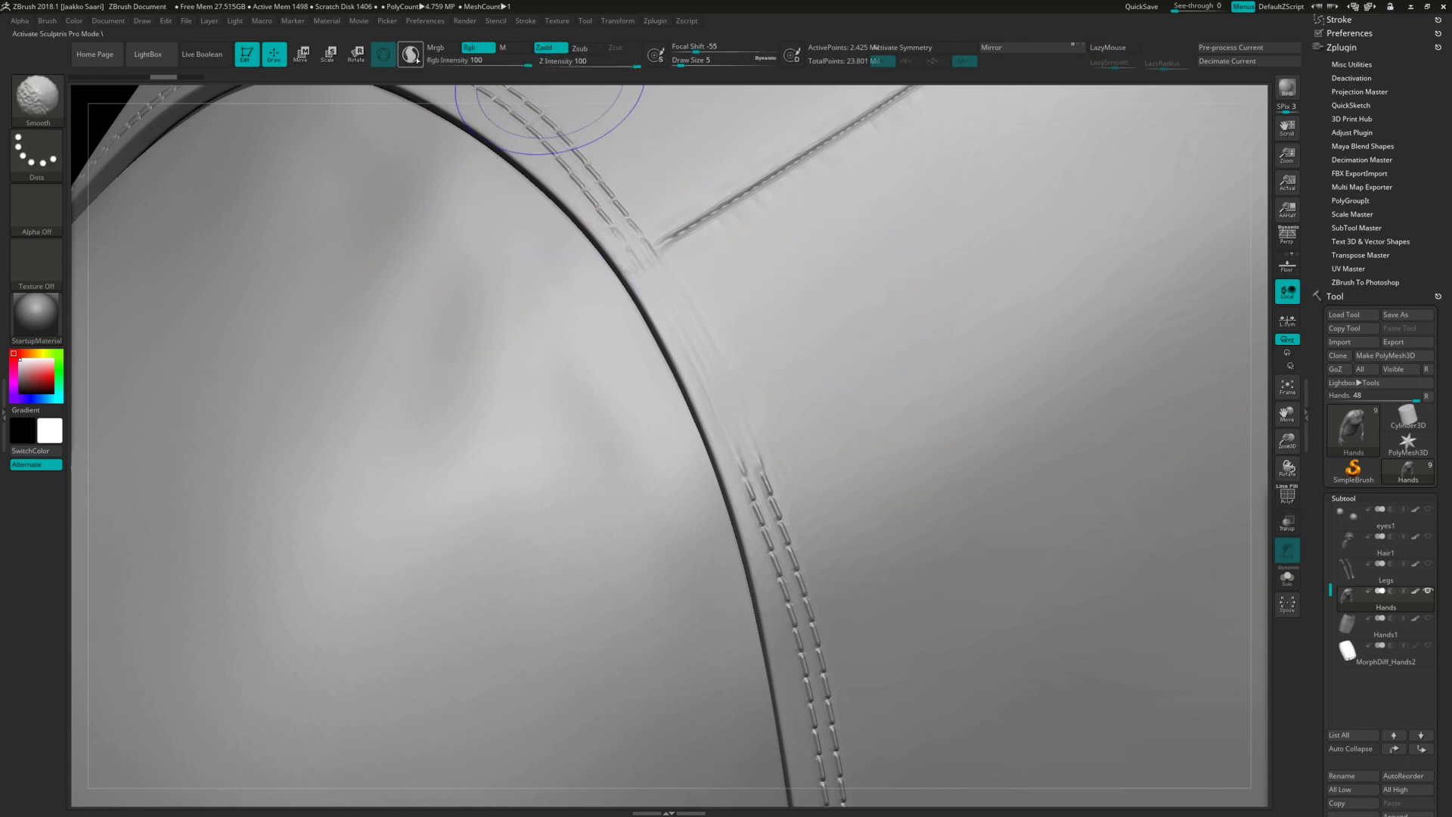
click(411, 54)
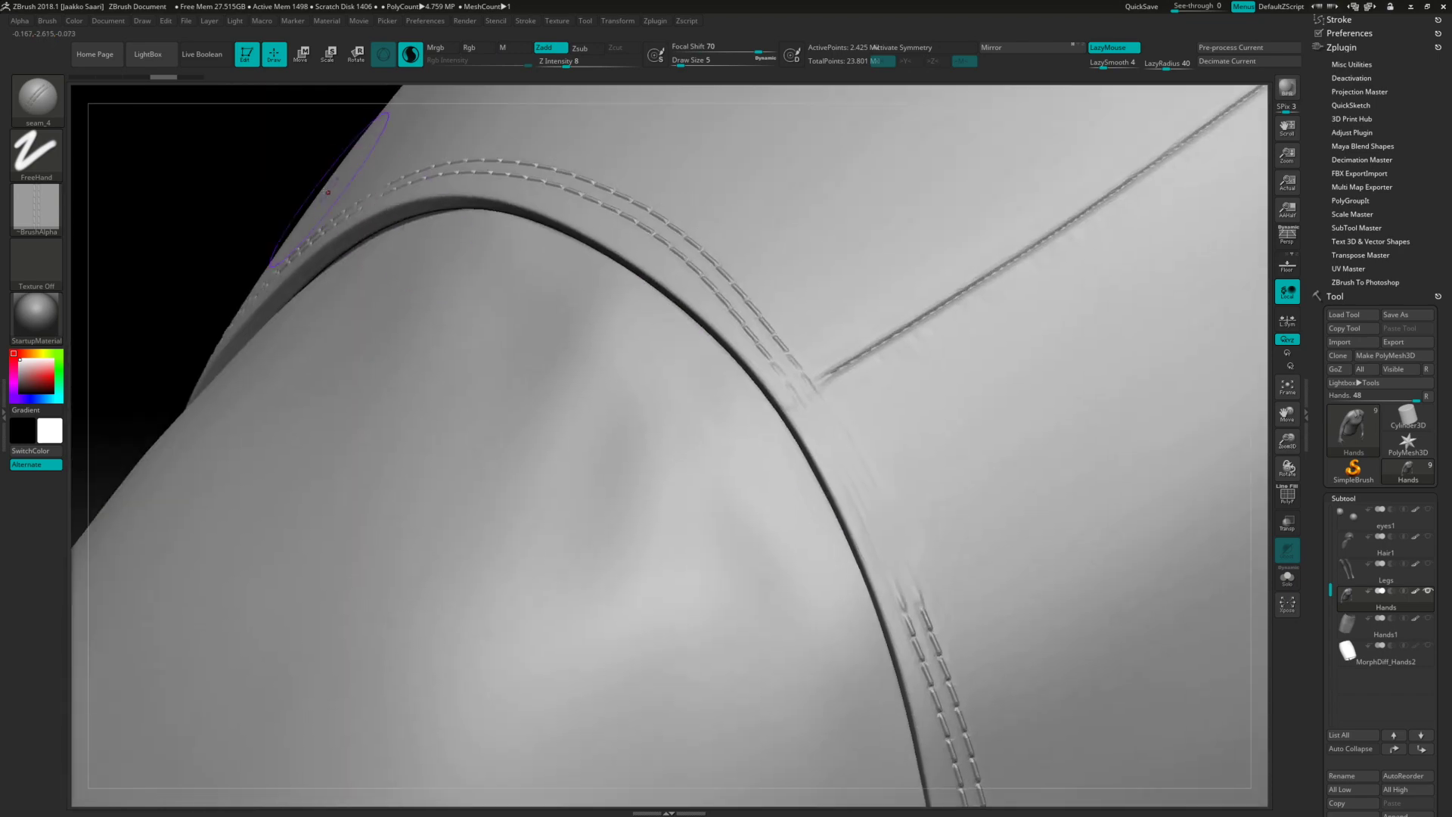
key(ctrl)
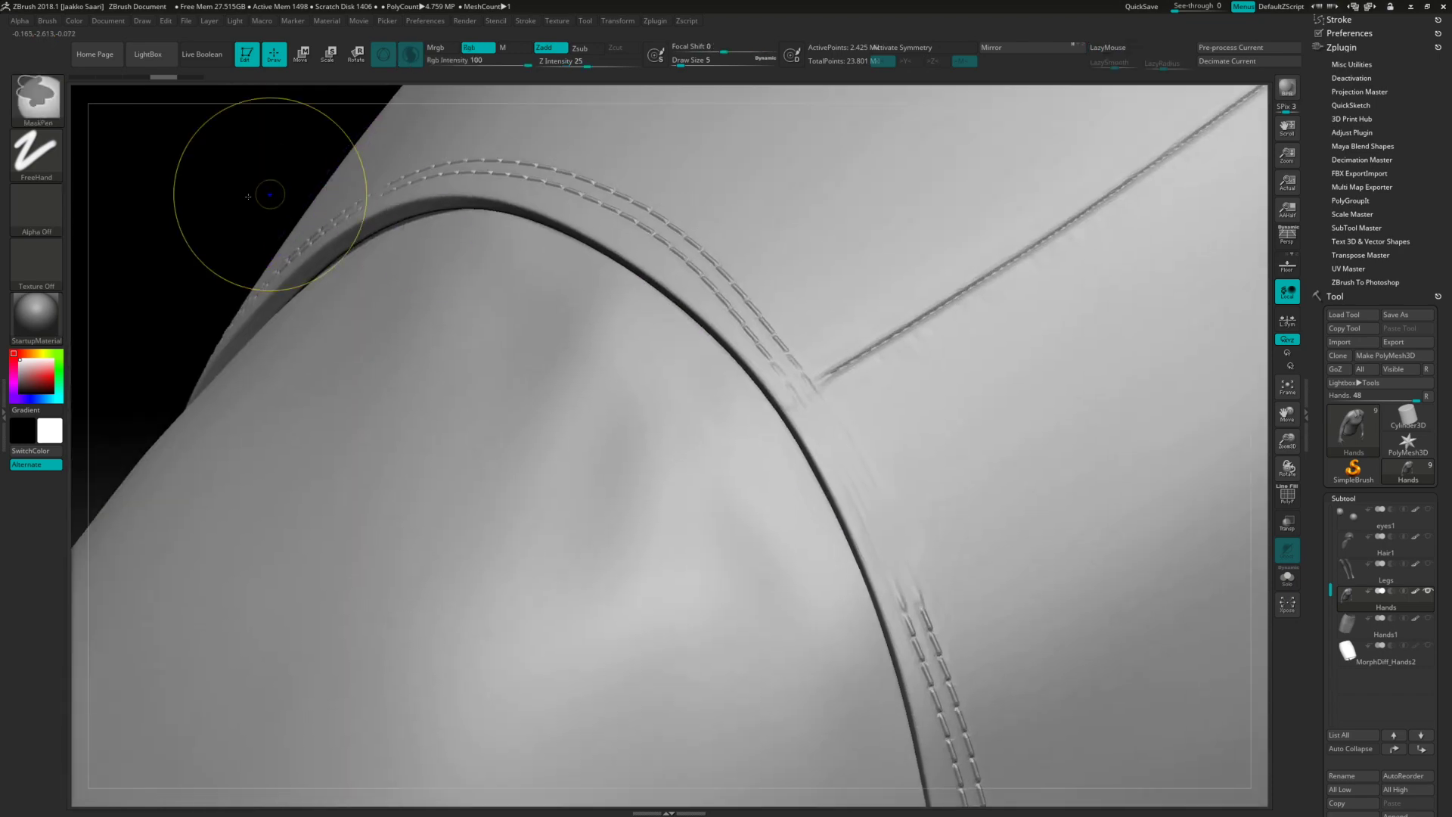
mouse_move(248, 196)
ctrl+right_down()
mouse_move(354, 325)
mouse_move(426, 358)
ctrl+right_up()
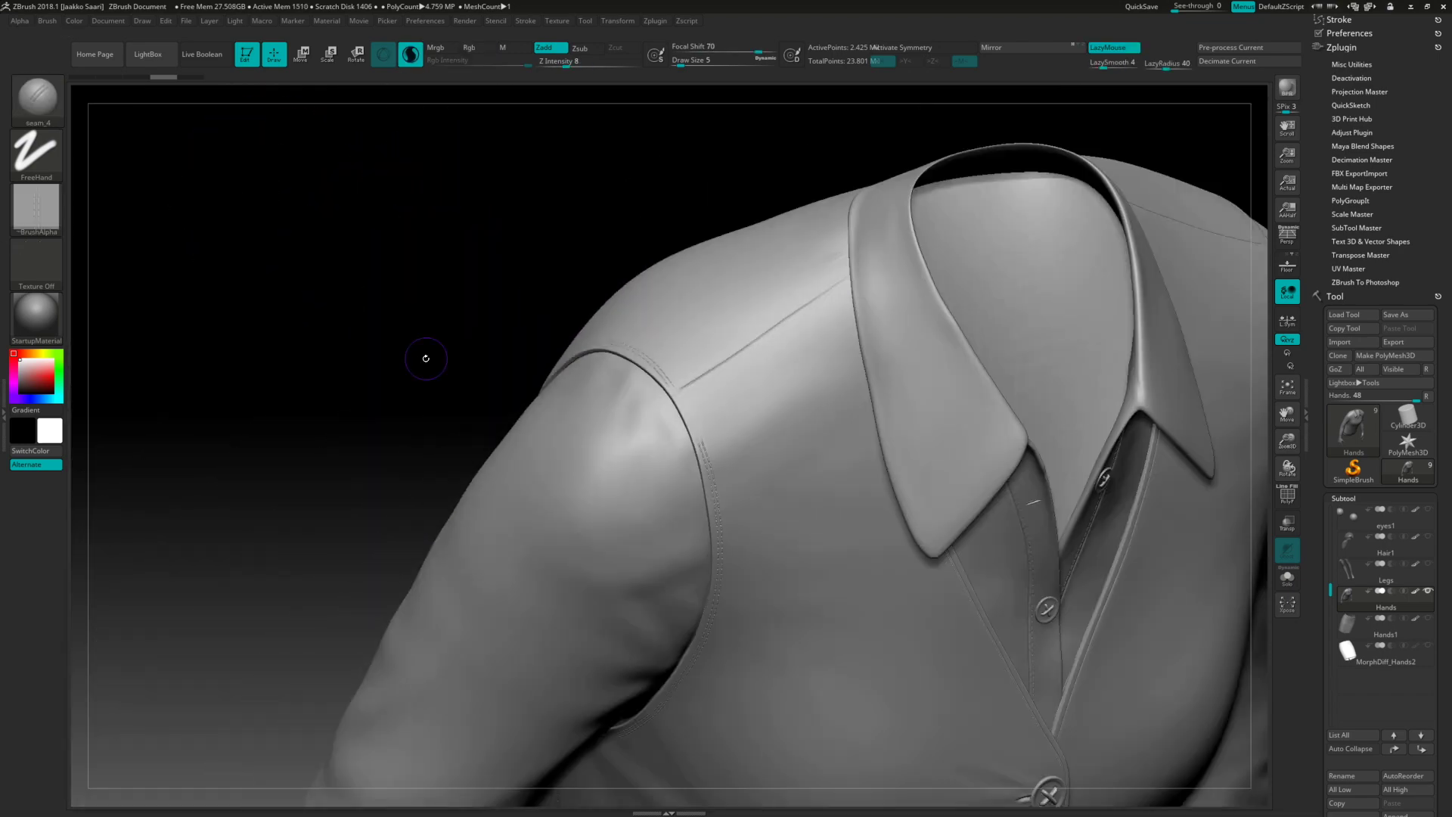
drag(350, 318, 318, 287)
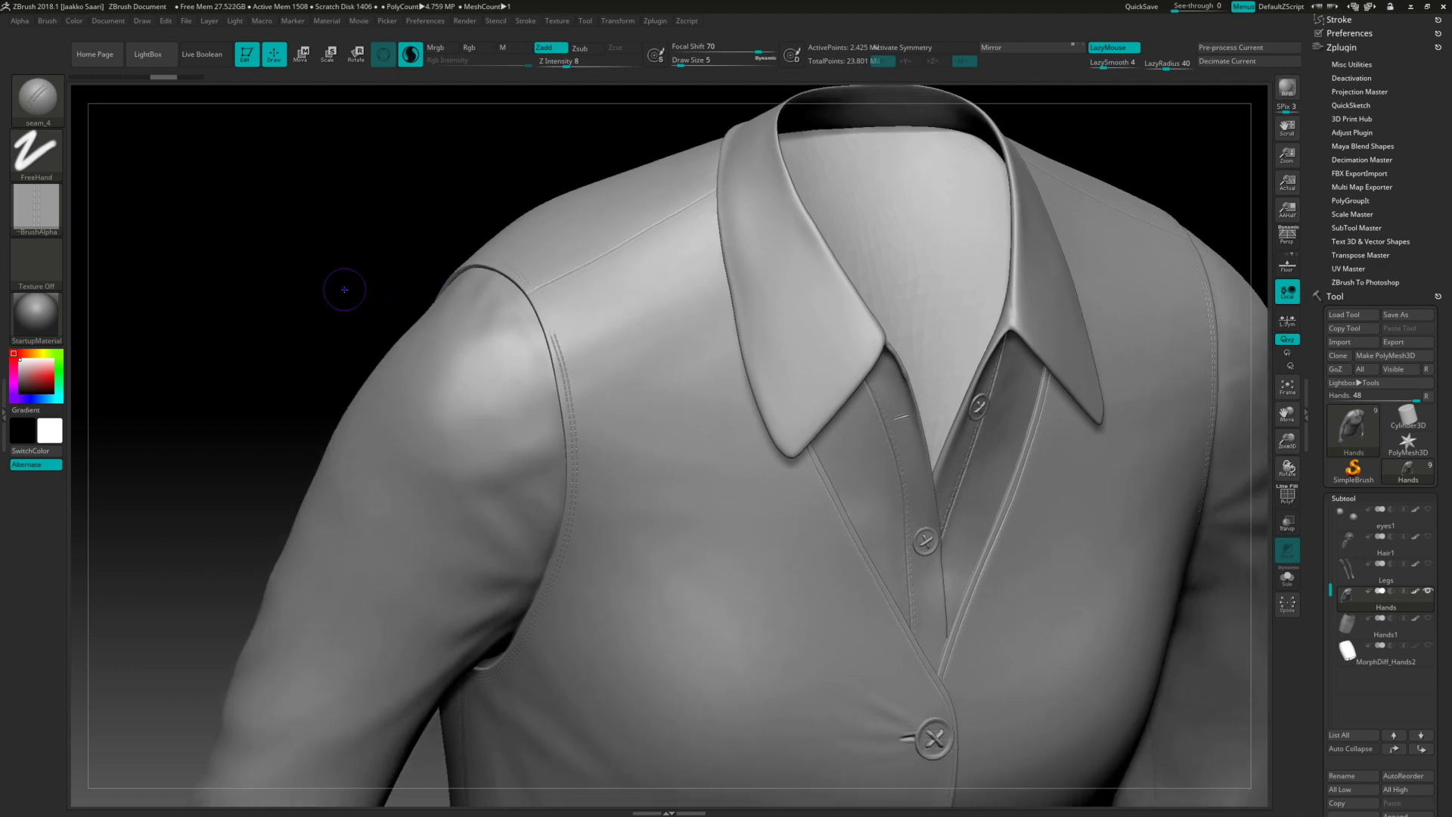
right_drag(345, 290, 279, 186)
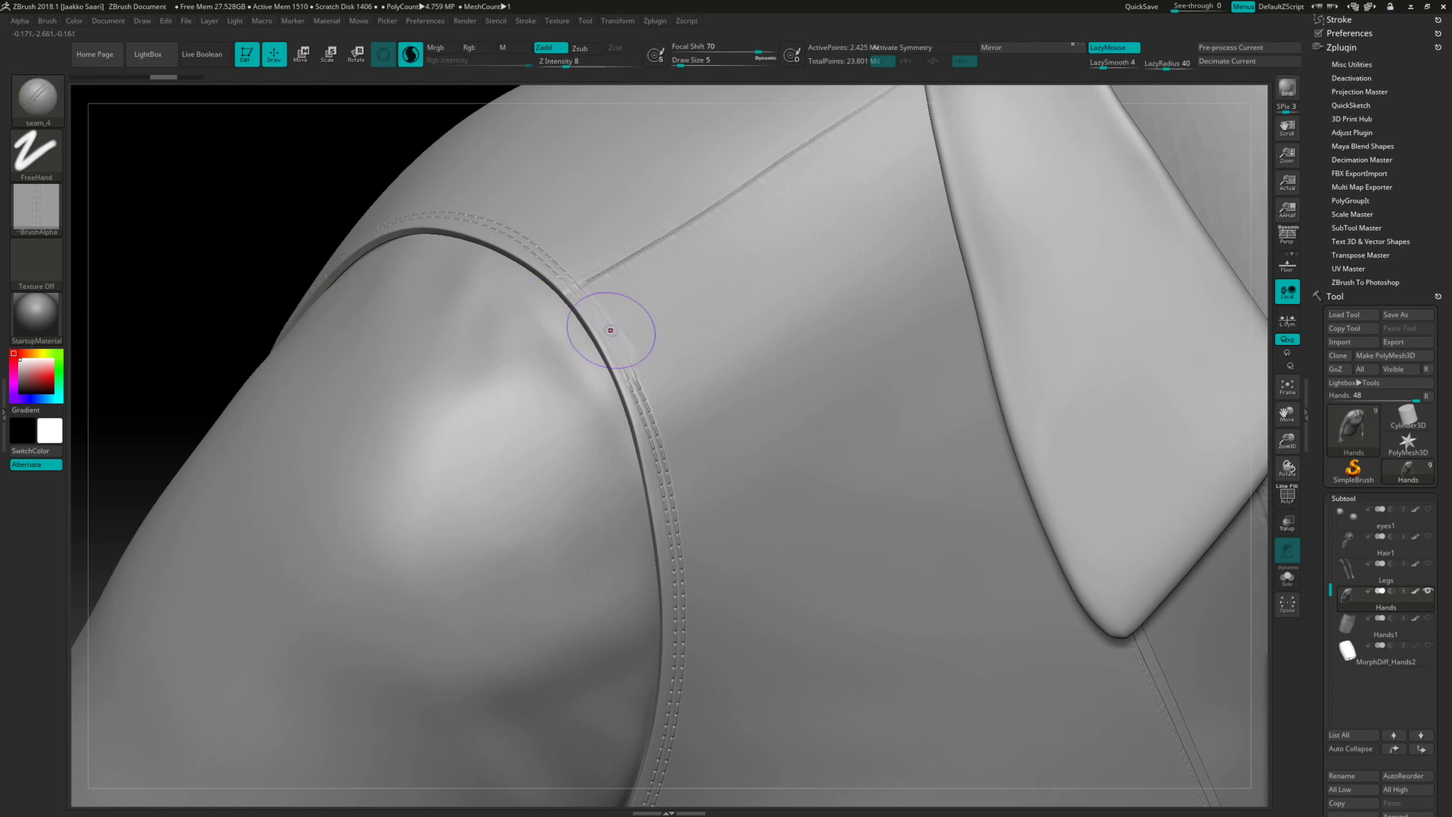